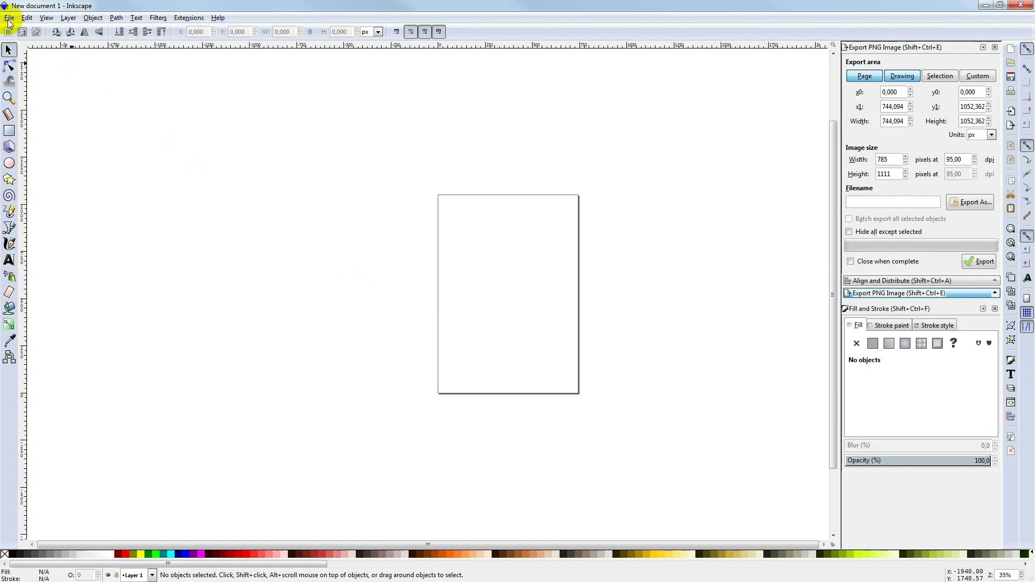
Step: In Document Properties, set default and page-size units to mm and the page to 200 × 200 mm
{"action": "left_click", "coordinate": [10, 20]}
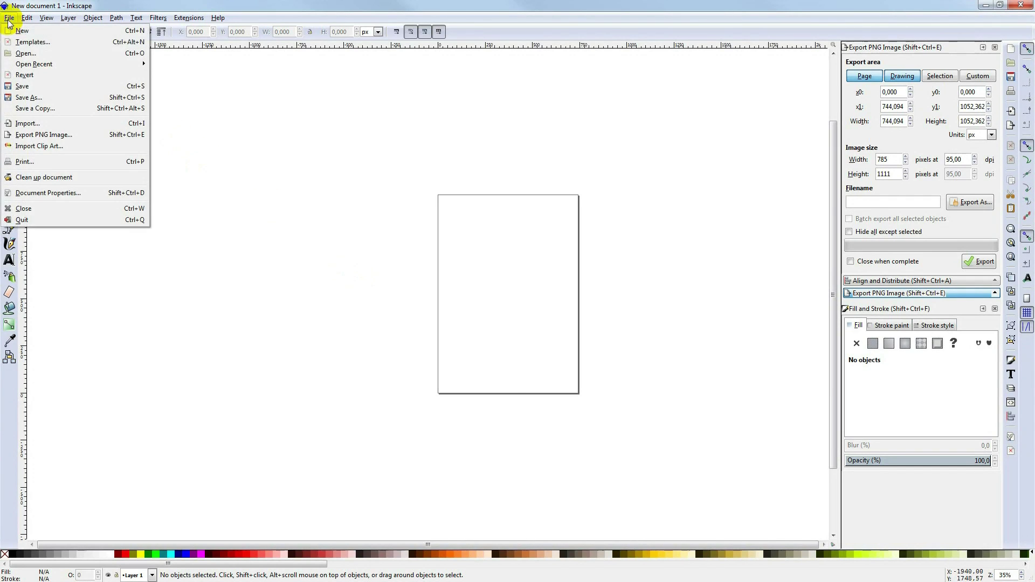
{"action": "left_click", "coordinate": [32, 195]}
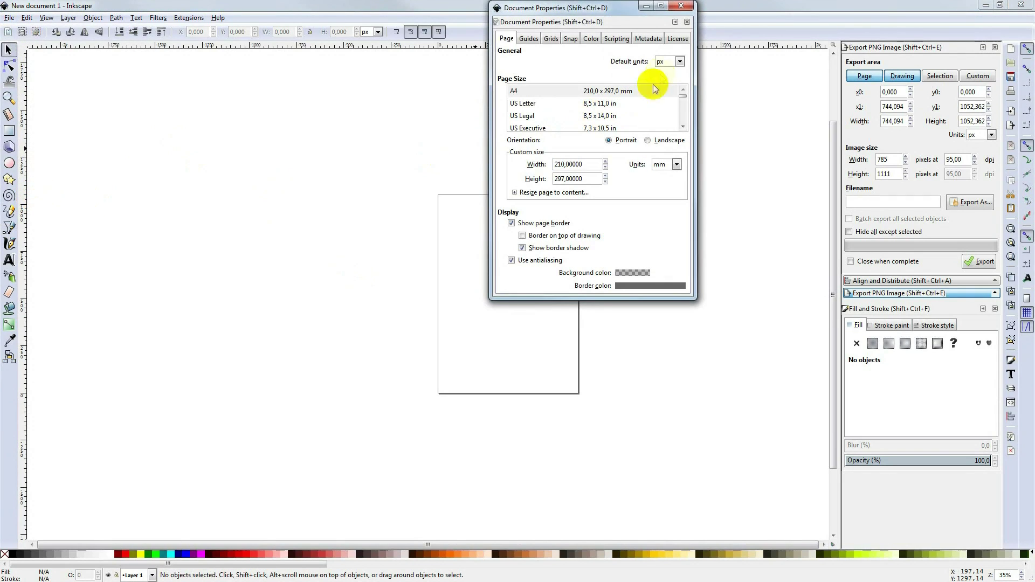
{"action": "left_click", "coordinate": [671, 64]}
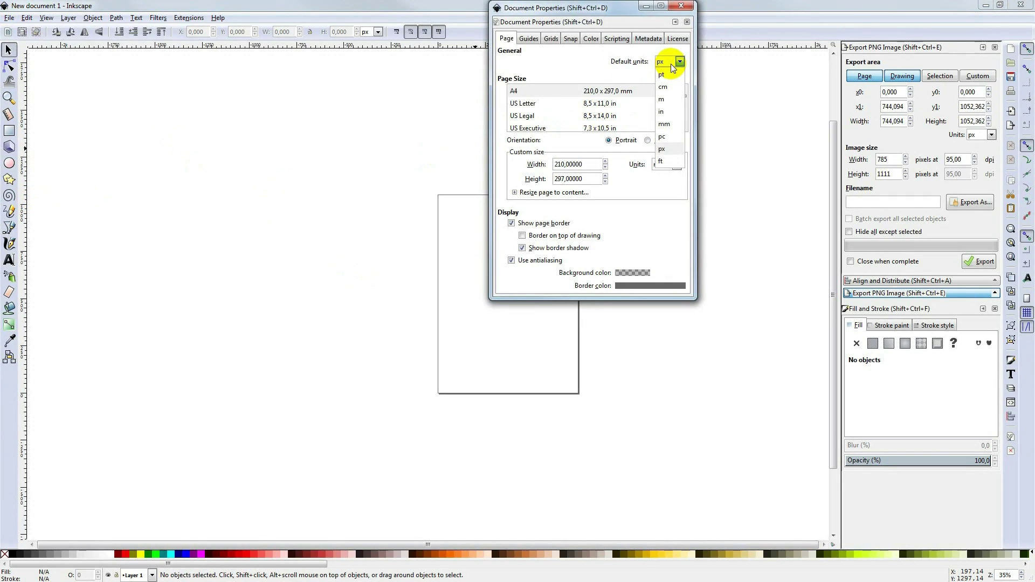
{"action": "left_click", "coordinate": [664, 128]}
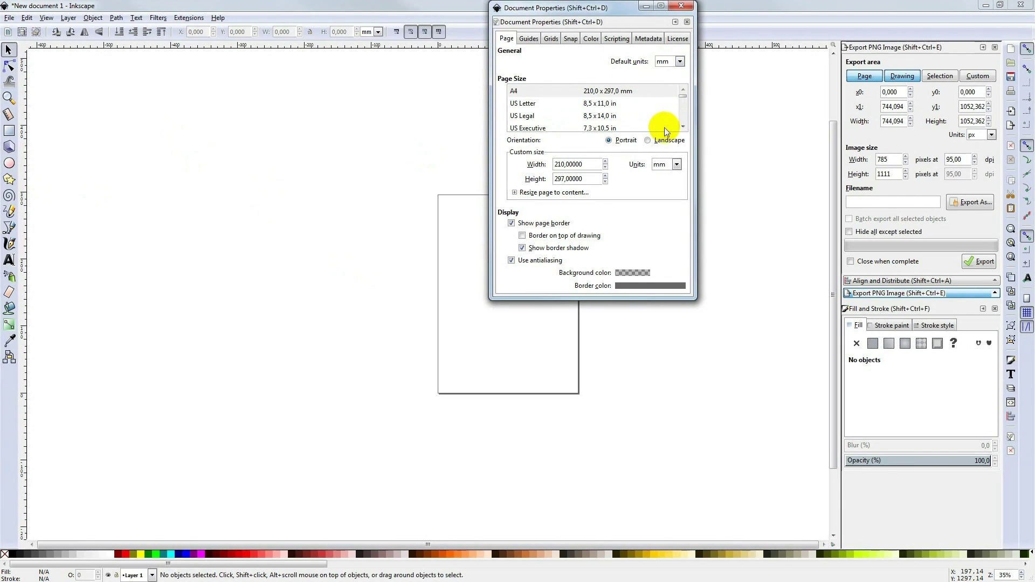
{"action": "left_click", "coordinate": [667, 164]}
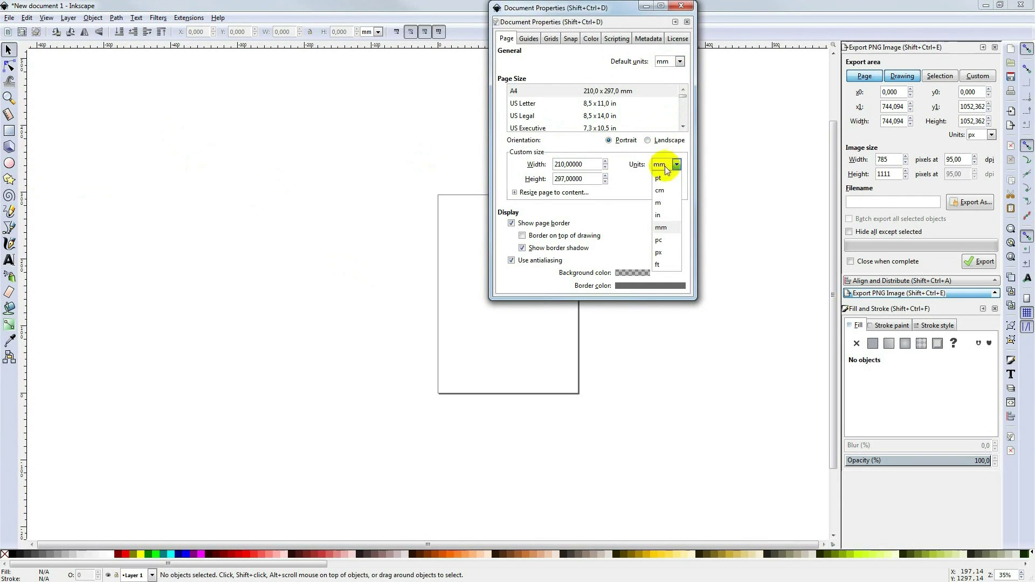
{"action": "left_click", "coordinate": [662, 229]}
{"action": "left_click_drag", "start_coordinate": [589, 165], "coordinate": [554, 165]}
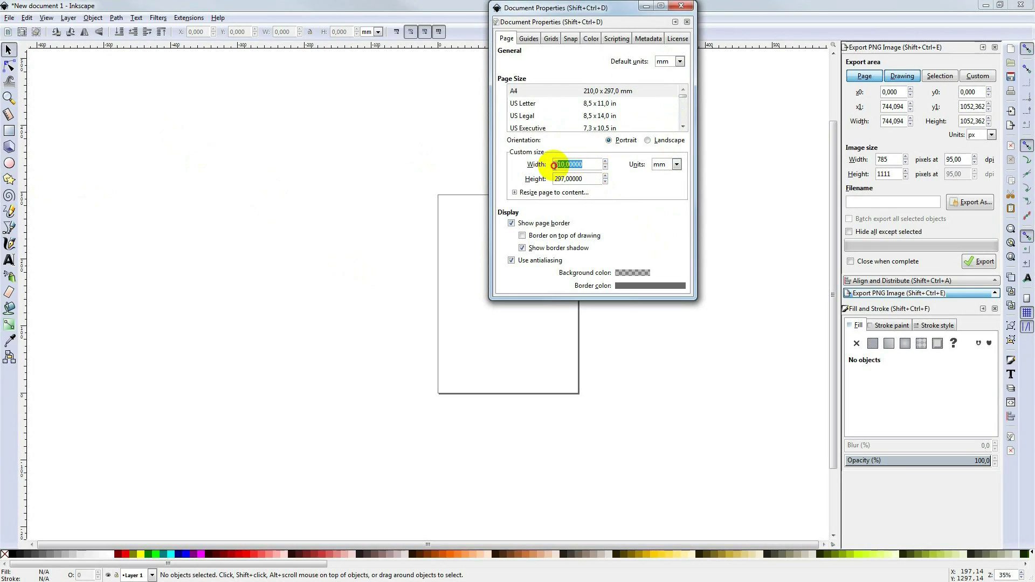
{"action": "type", "text": "200"}
{"action": "key", "text": "Tab"}
{"action": "type", "text": "2"}
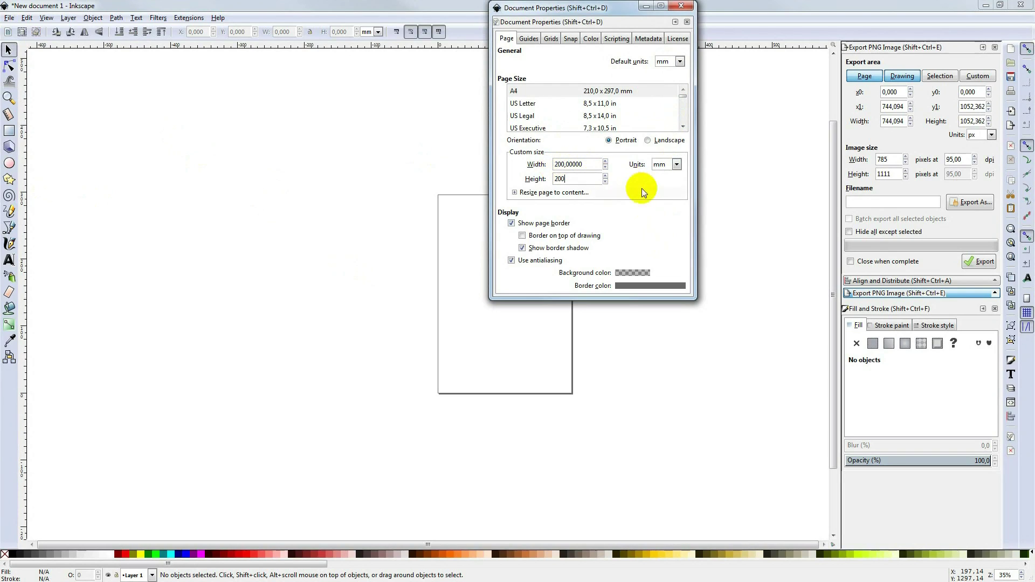
{"action": "left_click", "coordinate": [641, 214]}
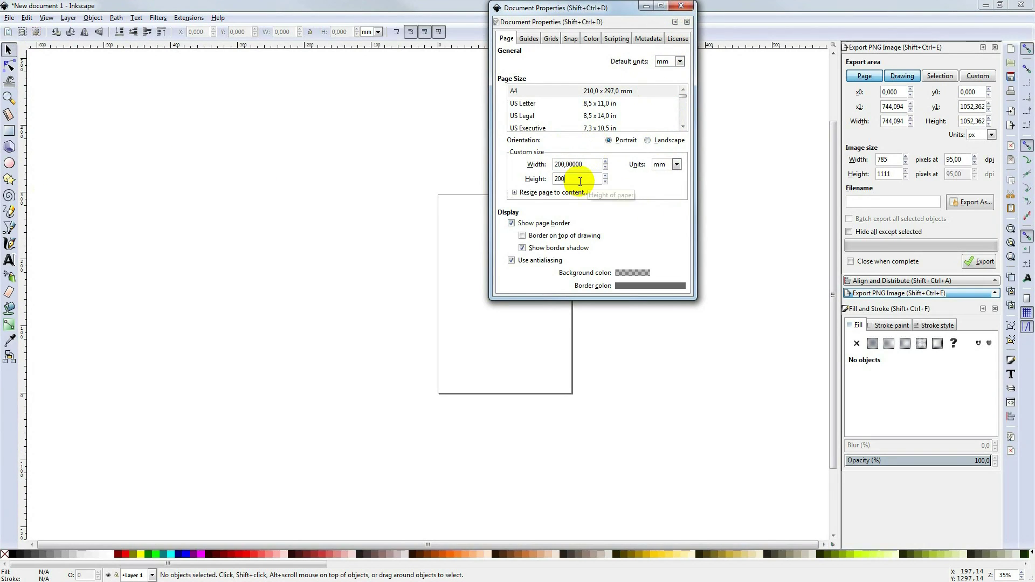
{"action": "key", "text": "Return"}
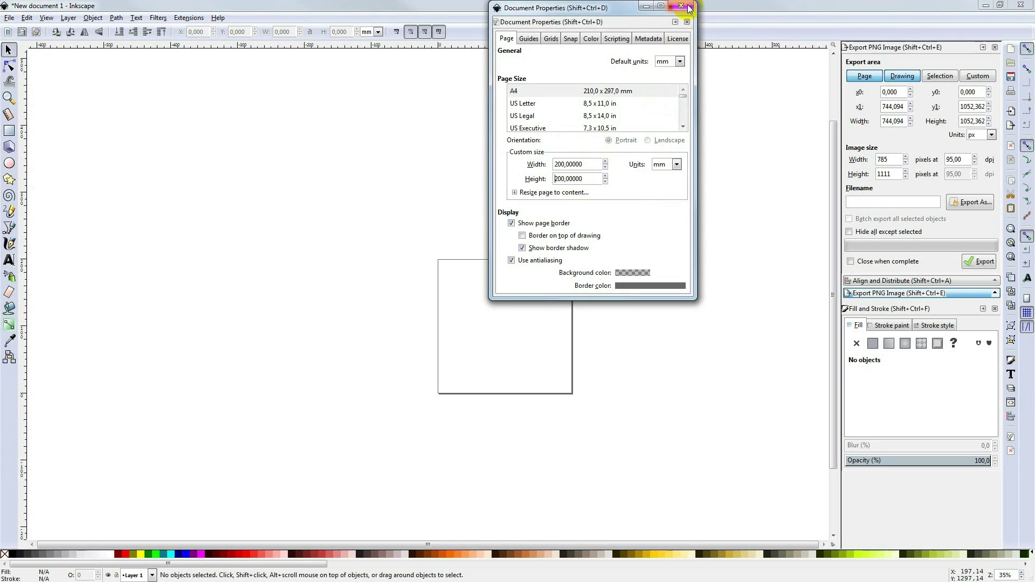
{"action": "left_click", "coordinate": [684, 7]}
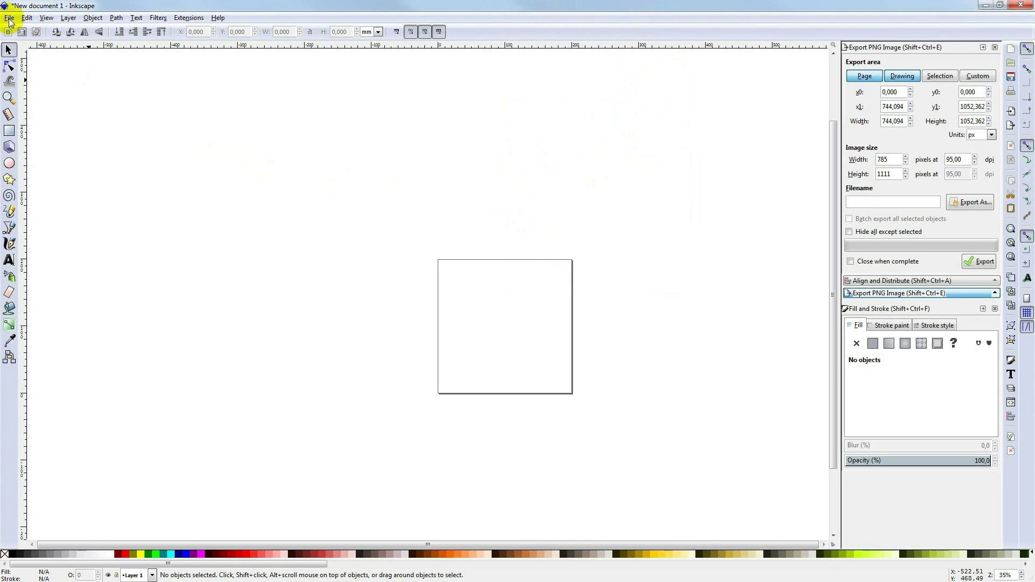
Step: Save the still-empty square document under the name Hello World.svg
{"action": "left_click", "coordinate": [10, 20]}
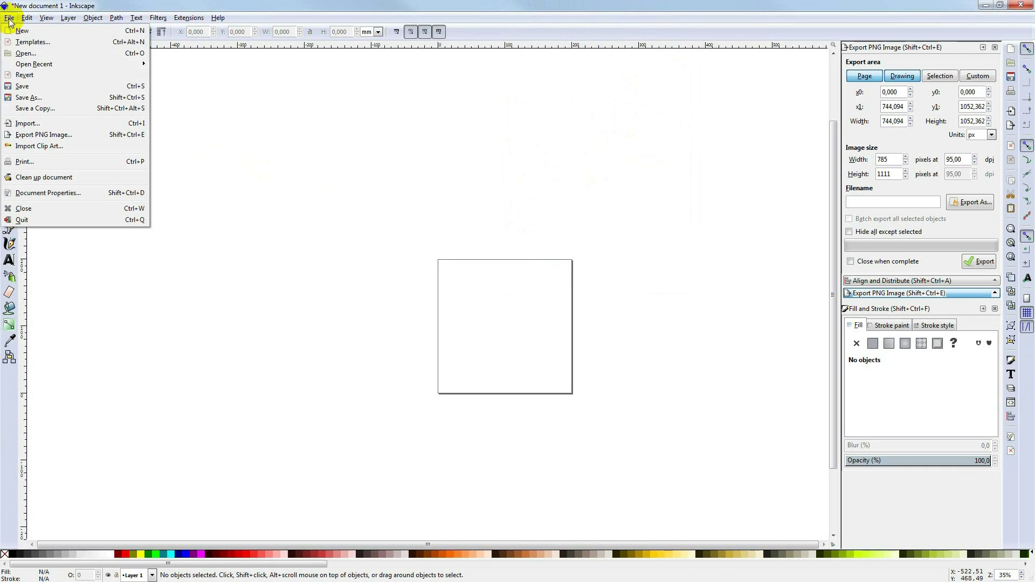
{"action": "left_click", "coordinate": [23, 87]}
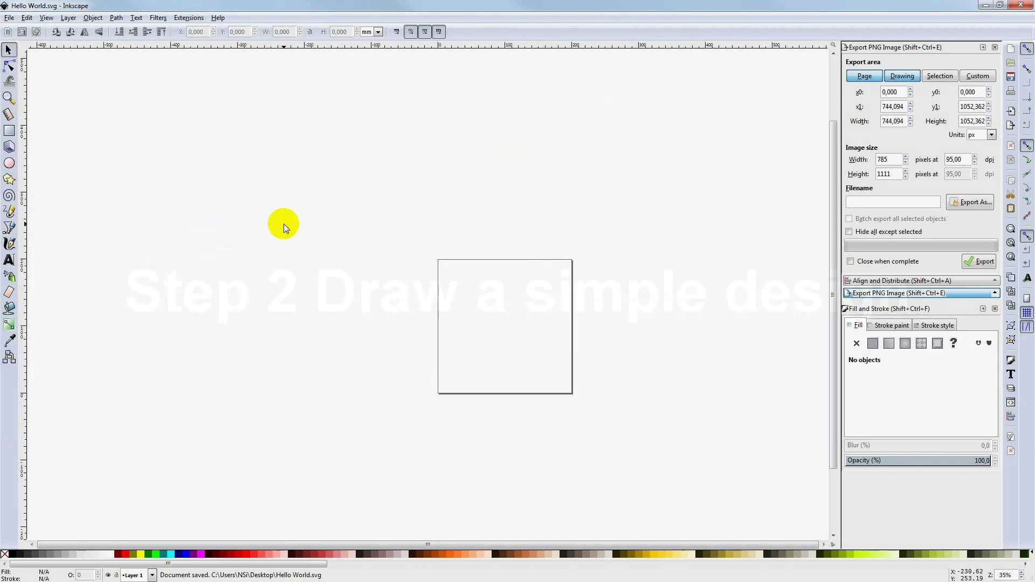
Step: Add the text 'Hello World' near the page's top-left and nudge it into place
{"action": "left_click", "coordinate": [10, 261]}
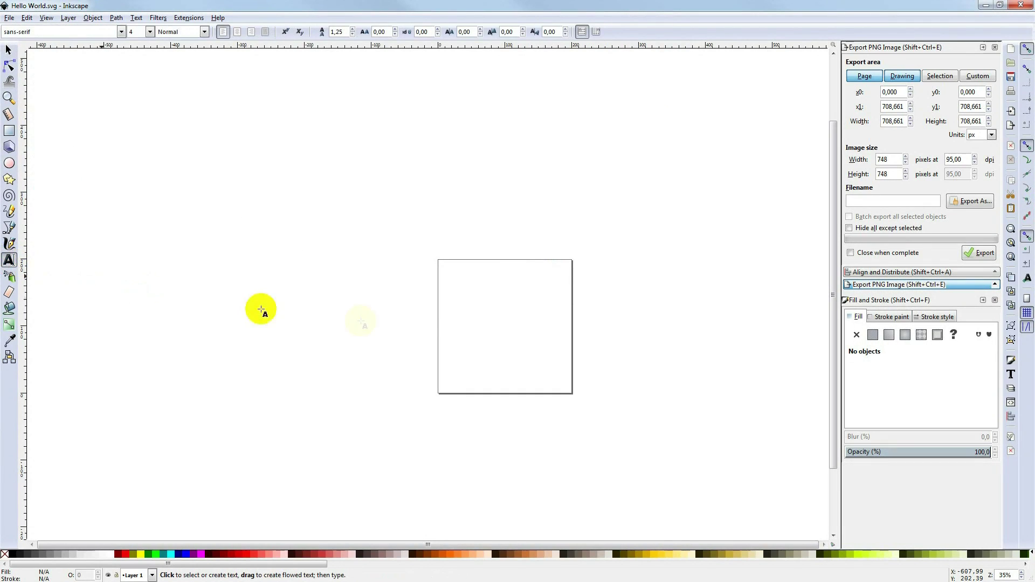
{"action": "left_click", "coordinate": [451, 298]}
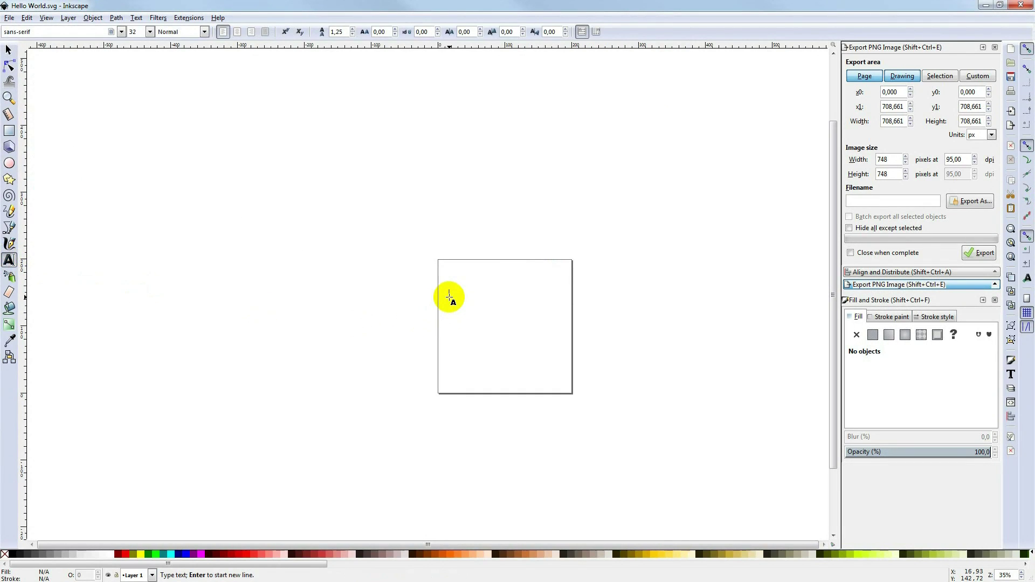
{"action": "type", "text": "Hello W"}
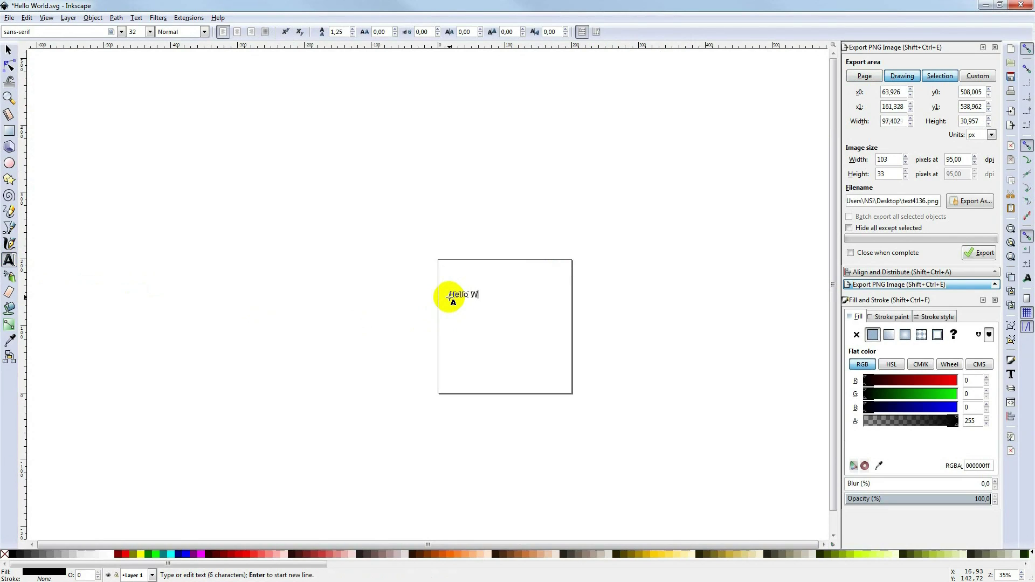
{"action": "type", "text": "orld"}
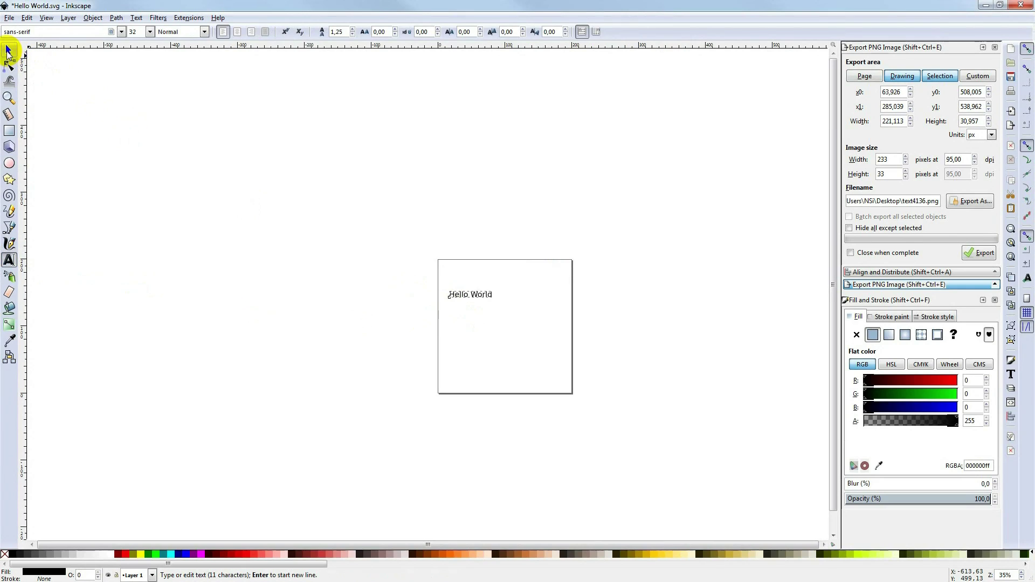
{"action": "left_click", "coordinate": [12, 54]}
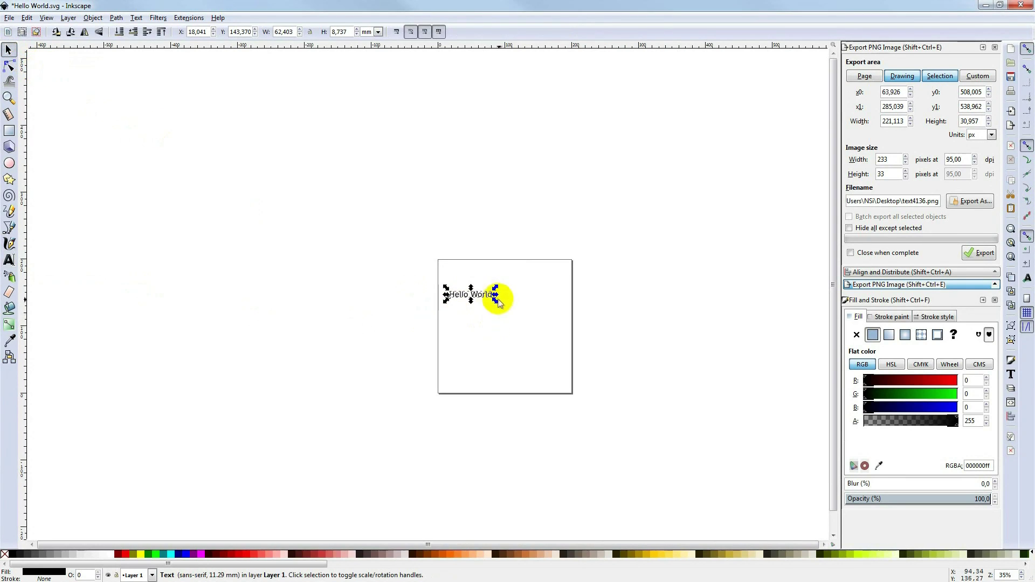
{"action": "left_click_drag", "start_coordinate": [483, 300], "coordinate": [493, 303]}
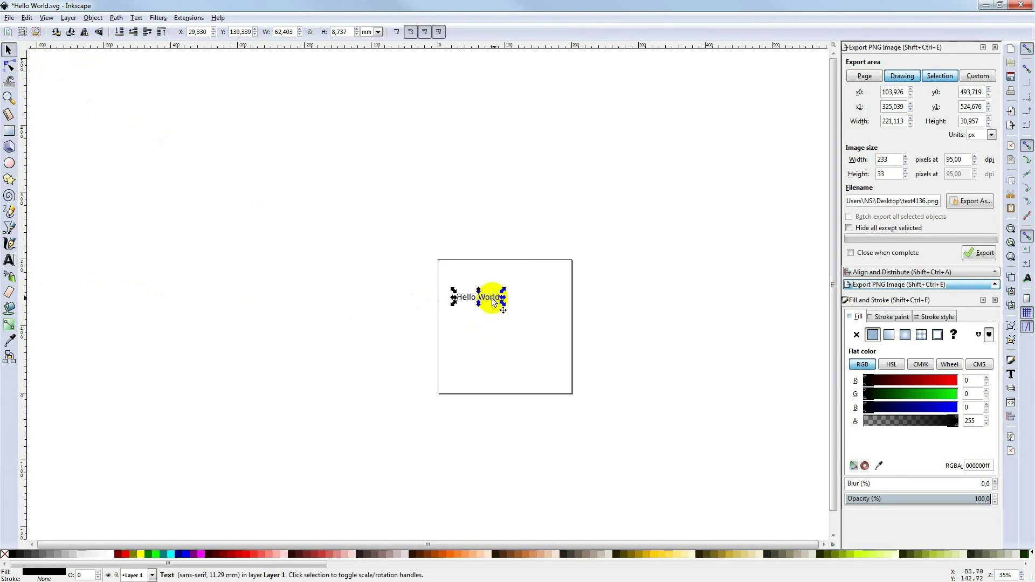
Step: Apply the Aharoni Bold font to all the text and shift it slightly up-left
{"action": "double_click", "coordinate": [492, 303]}
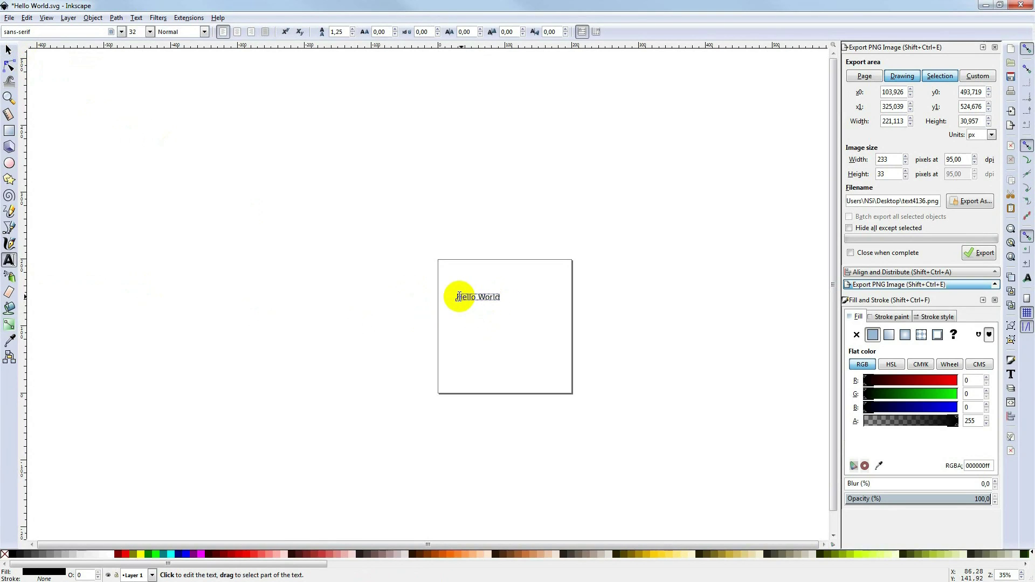
{"action": "left_click_drag", "start_coordinate": [458, 296], "coordinate": [501, 297]}
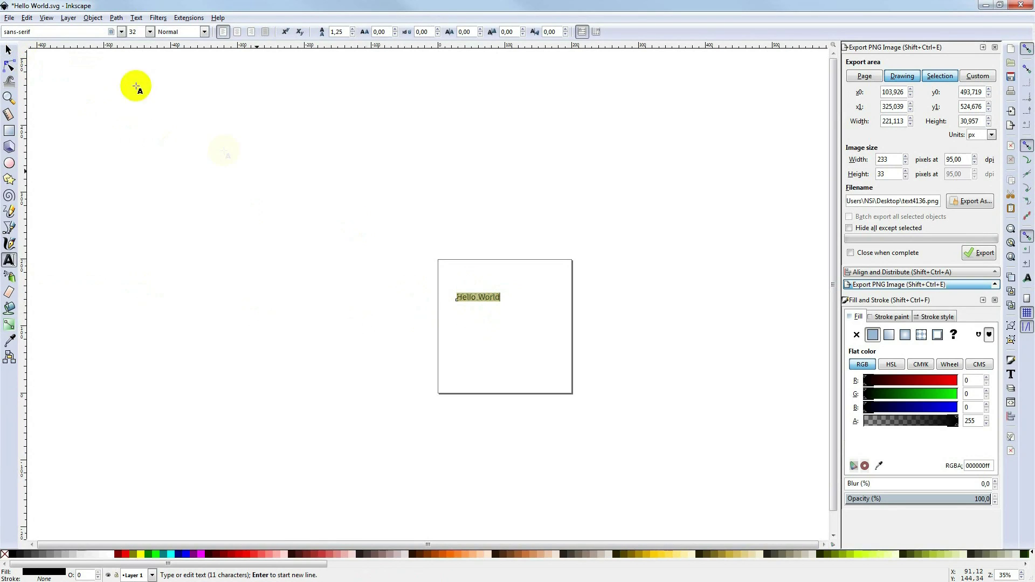
{"action": "left_click", "coordinate": [121, 33]}
{"action": "mouse_move", "coordinate": [122, 49]}
{"action": "left_mouse_down"}
{"action": "mouse_move", "coordinate": [123, 434]}
{"action": "mouse_move", "coordinate": [122, 51]}
{"action": "left_mouse_up"}
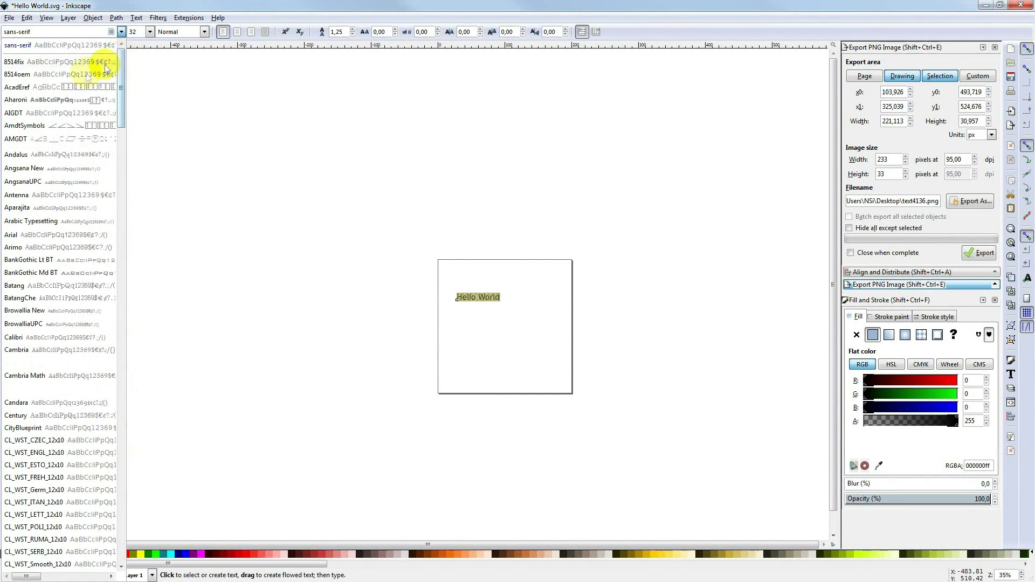
{"action": "left_click", "coordinate": [20, 102]}
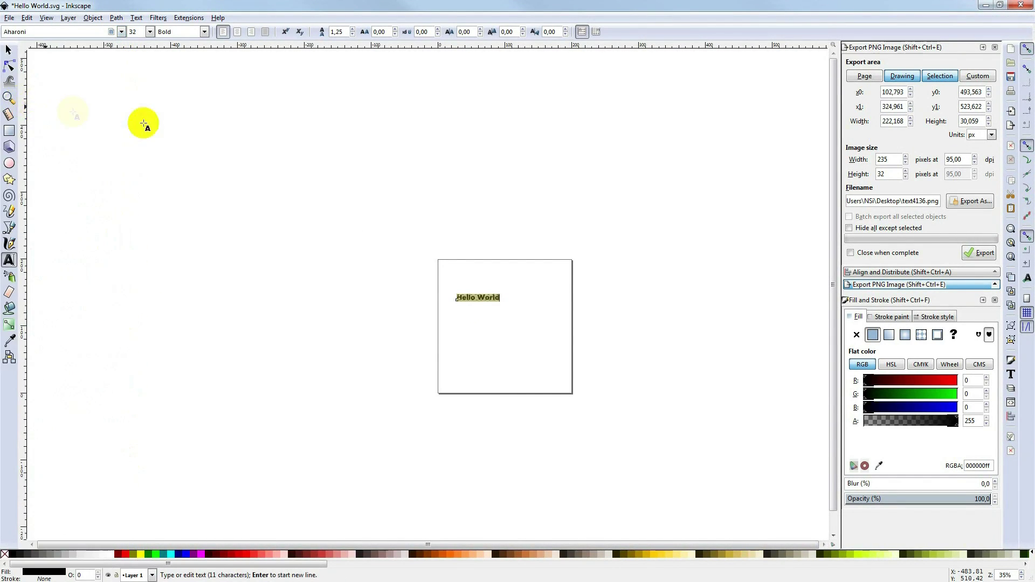
{"action": "left_click", "coordinate": [11, 53]}
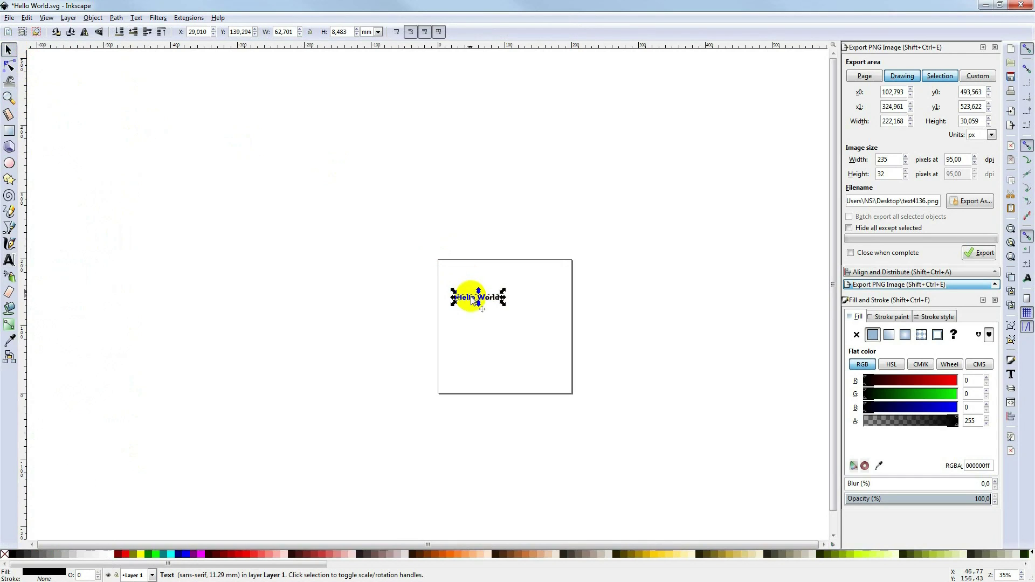
{"action": "left_click_drag", "start_coordinate": [474, 302], "coordinate": [469, 296]}
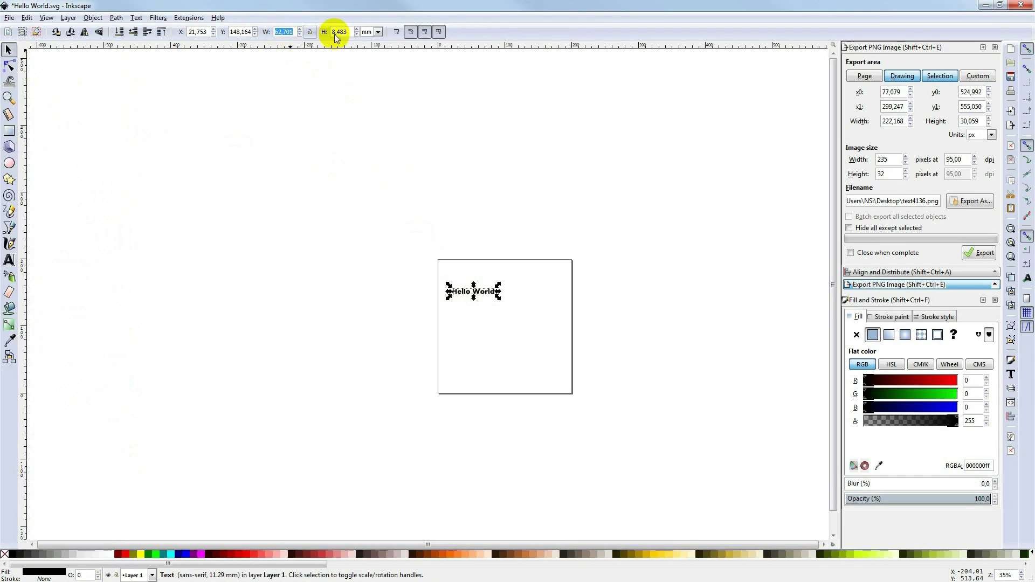
Step: Enlarge the Hello World text, then set its width to 180 mm and height to 25 mm
{"action": "left_click_drag", "start_coordinate": [333, 33], "coordinate": [348, 35]}
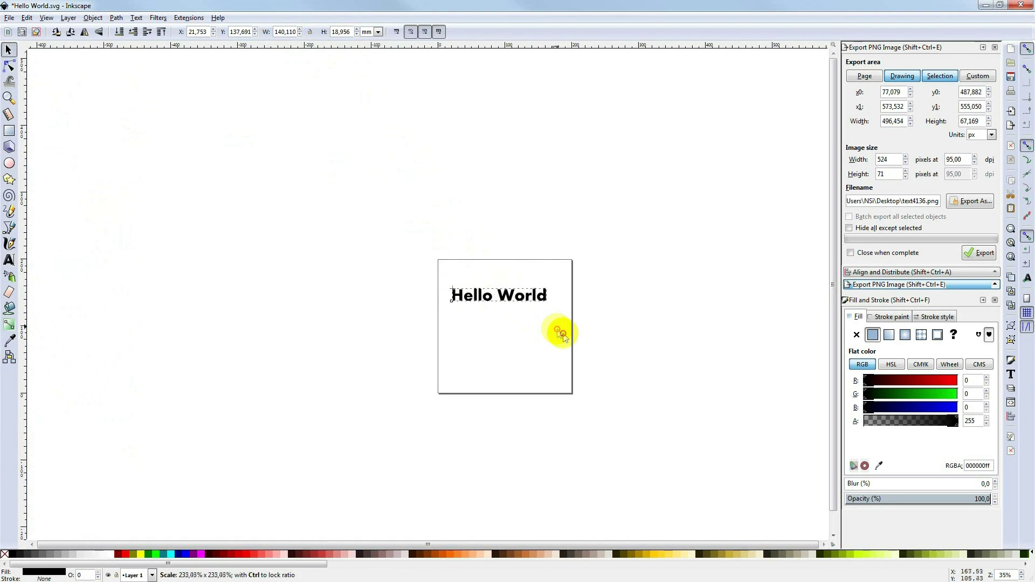
{"action": "left_click_drag", "start_coordinate": [497, 297], "coordinate": [566, 337], "text": "ctrl"}
{"action": "left_click_drag", "start_coordinate": [513, 298], "coordinate": [504, 300]}
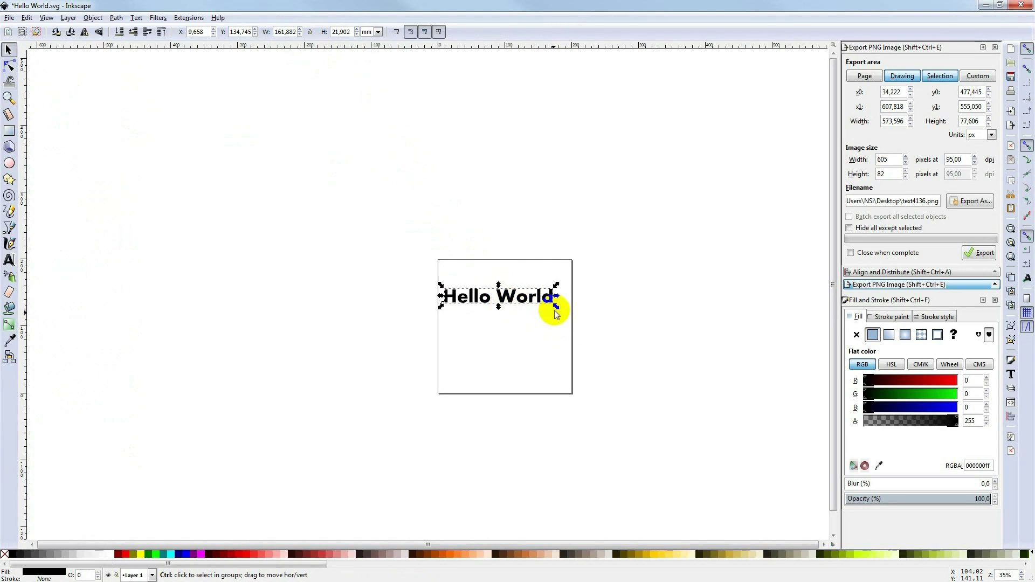
{"action": "left_click_drag", "start_coordinate": [567, 312], "coordinate": [572, 316], "text": "ctrl"}
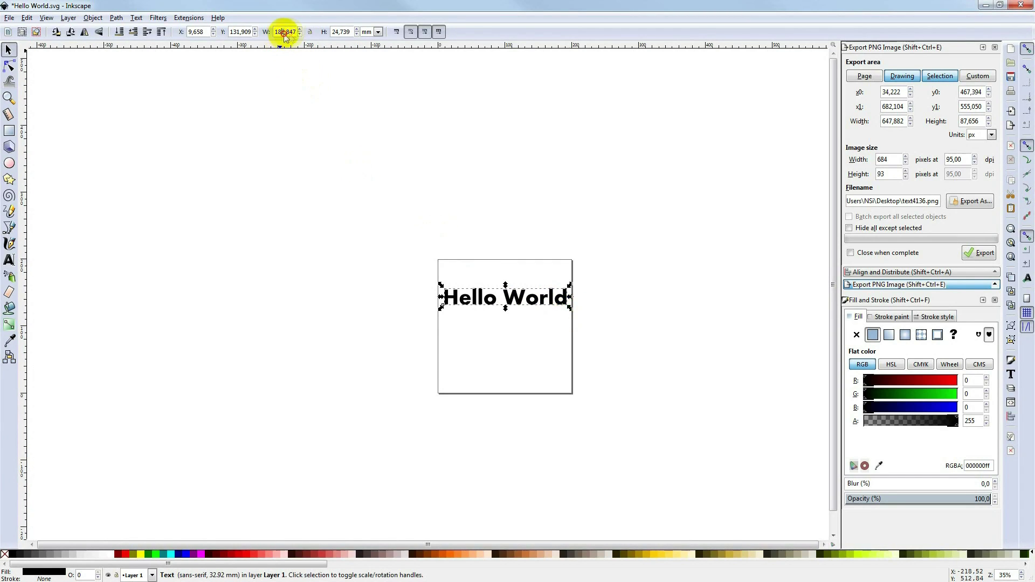
{"action": "left_click_drag", "start_coordinate": [280, 32], "coordinate": [296, 34]}
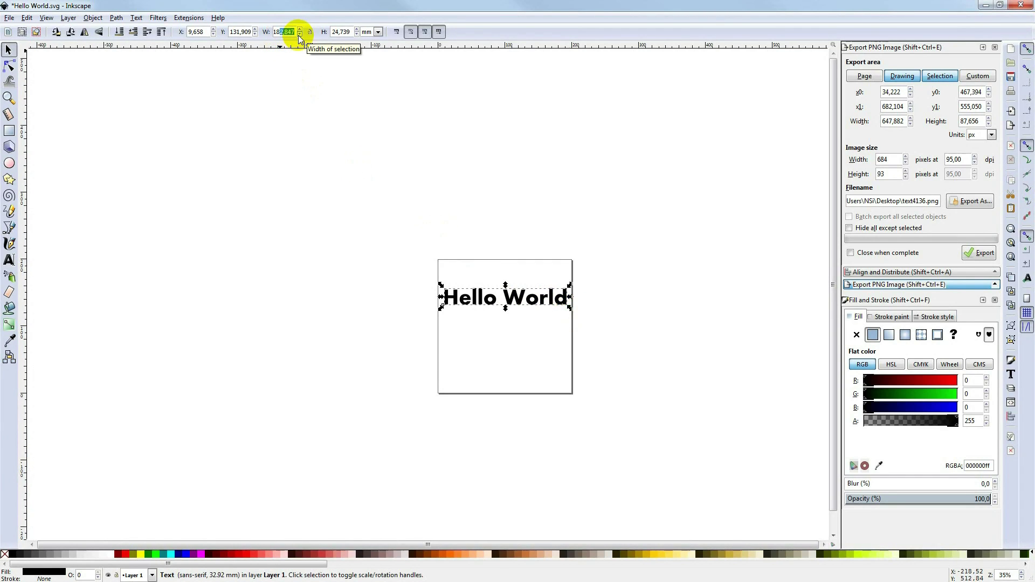
{"action": "type", "text": "0"}
{"action": "key", "text": "Tab"}
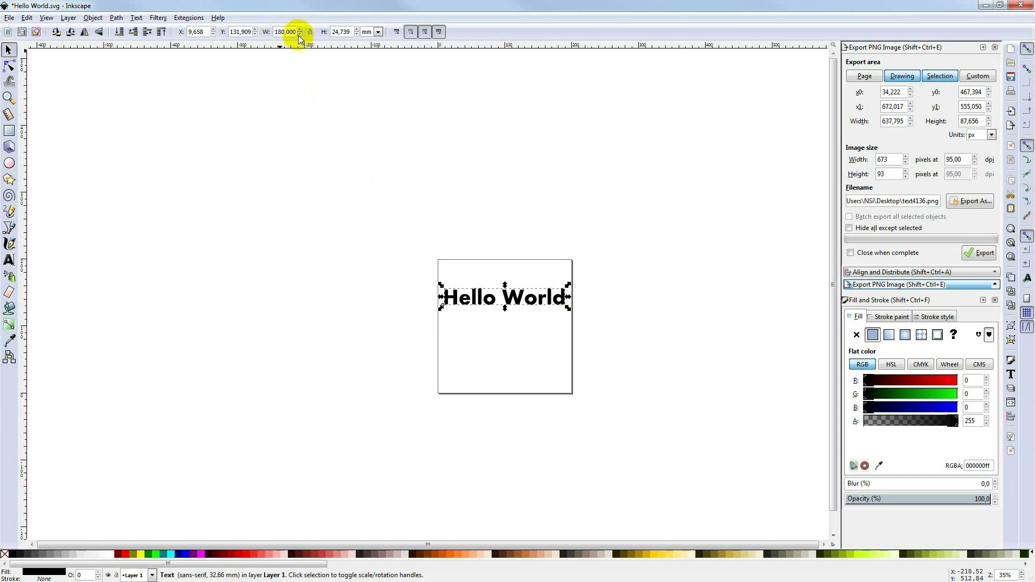
{"action": "type", "text": "25"}
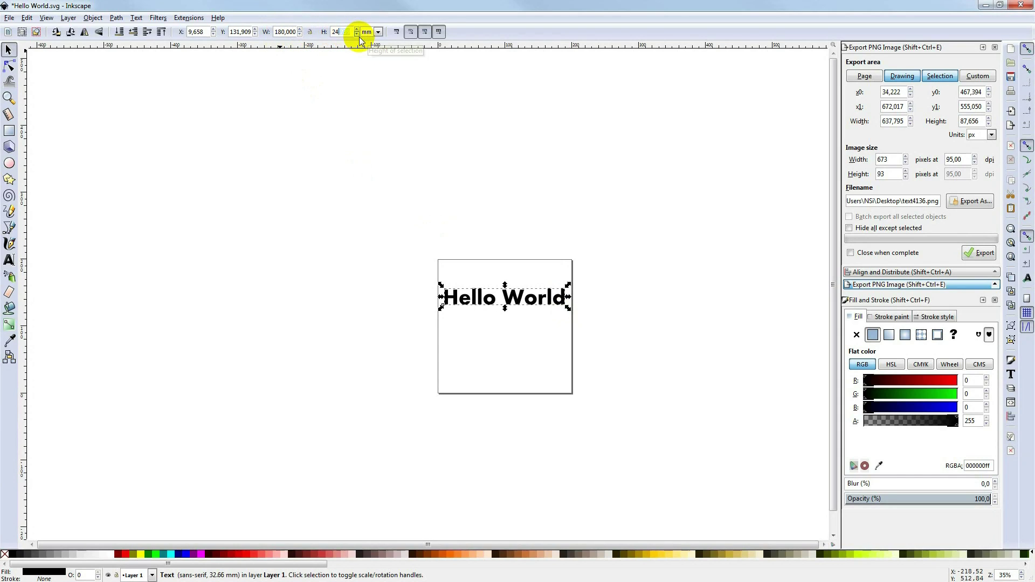
{"action": "key", "text": "Return"}
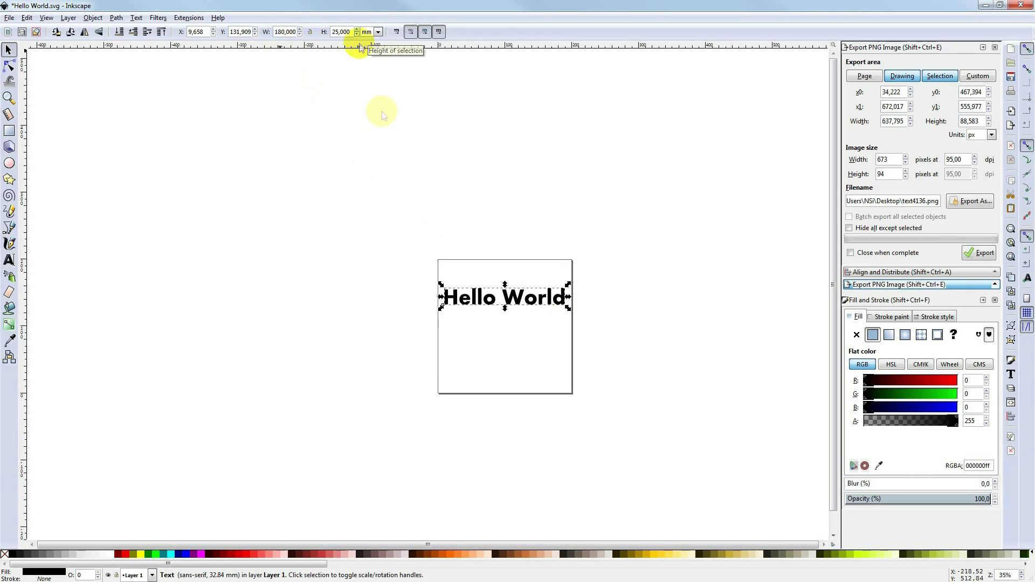
{"action": "left_click_drag", "start_coordinate": [509, 303], "coordinate": [511, 307]}
Step: Convert the Hello World text to paths with Object to Path
{"action": "left_click", "coordinate": [513, 354]}
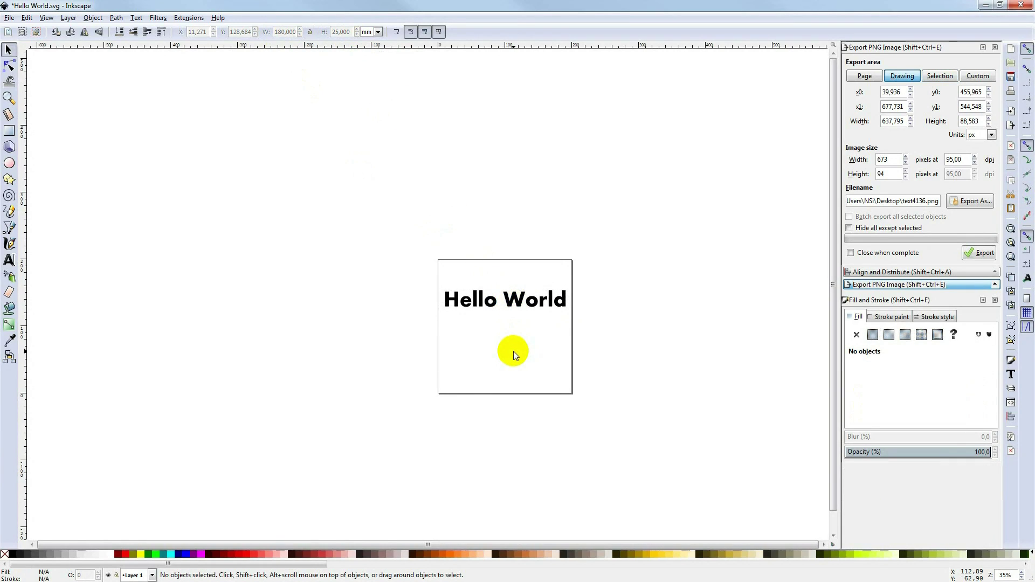
{"action": "left_click", "coordinate": [532, 302]}
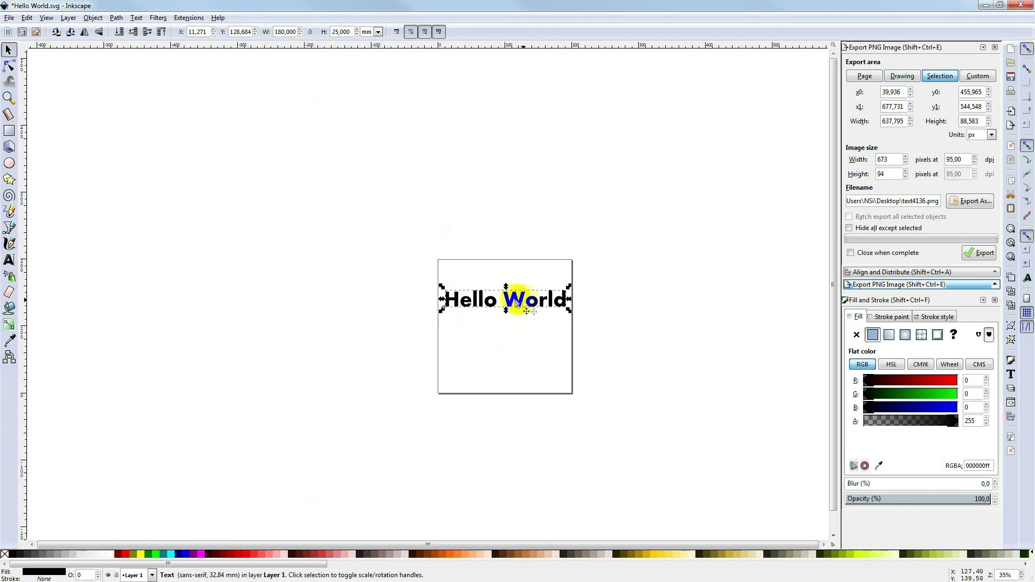
{"action": "left_click", "coordinate": [119, 20]}
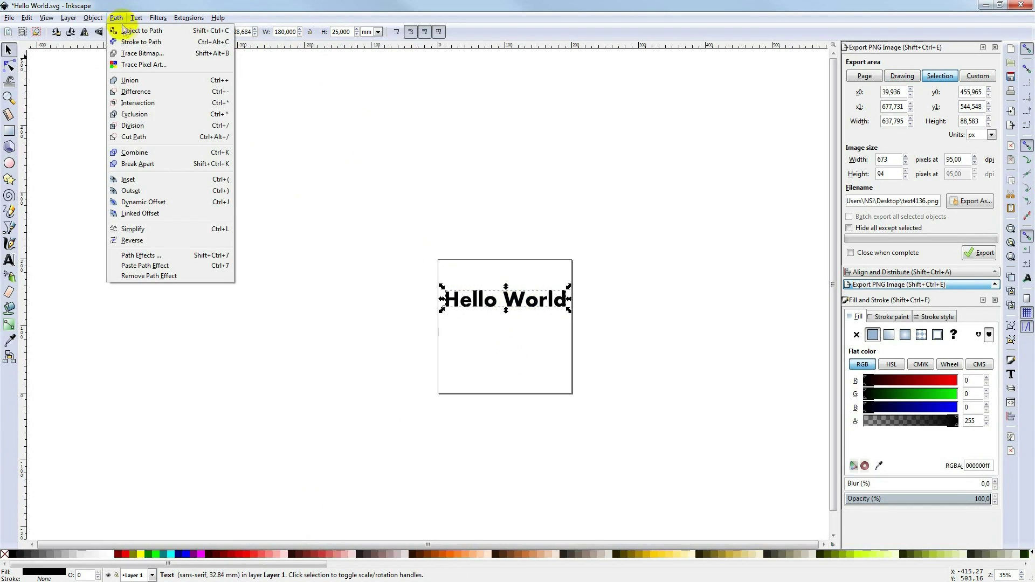
{"action": "left_click", "coordinate": [125, 32]}
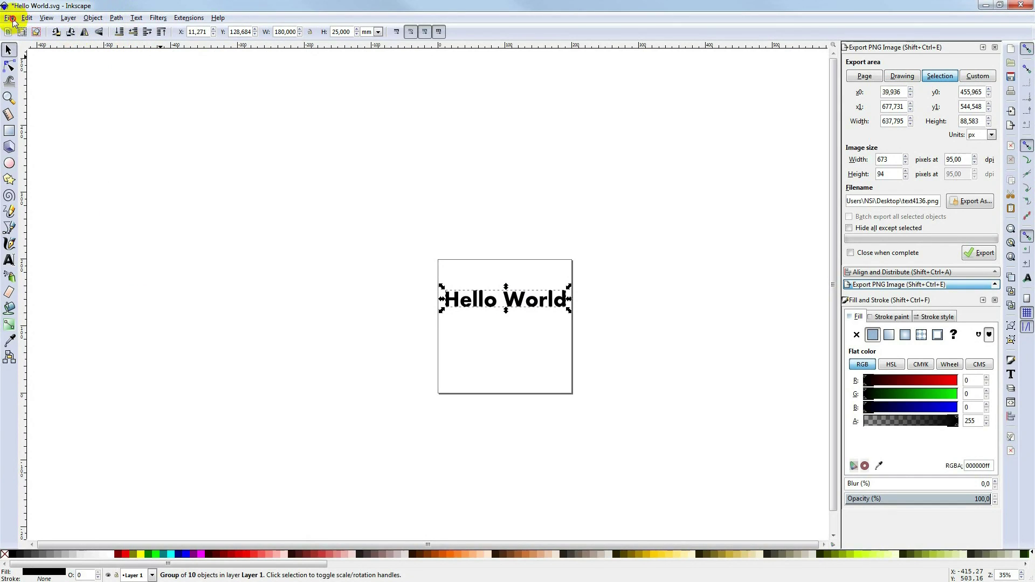
Step: Save the Hello World drawing
{"action": "left_click", "coordinate": [12, 20]}
{"action": "left_click", "coordinate": [23, 87]}
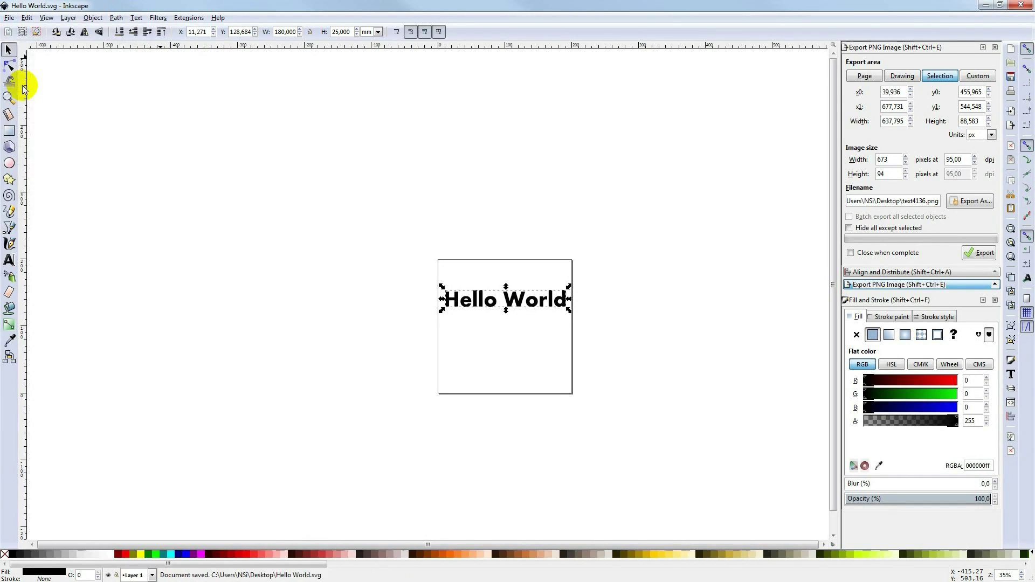
{"action": "left_click", "coordinate": [501, 352]}
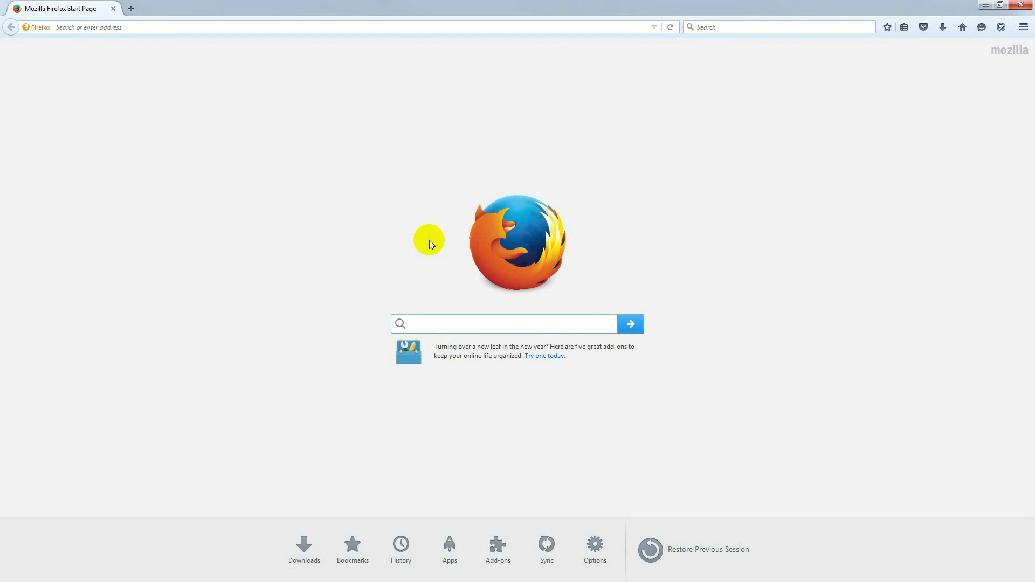
{"action": "left_click", "coordinate": [105, 24]}
{"action": "type", "text": "ww"}
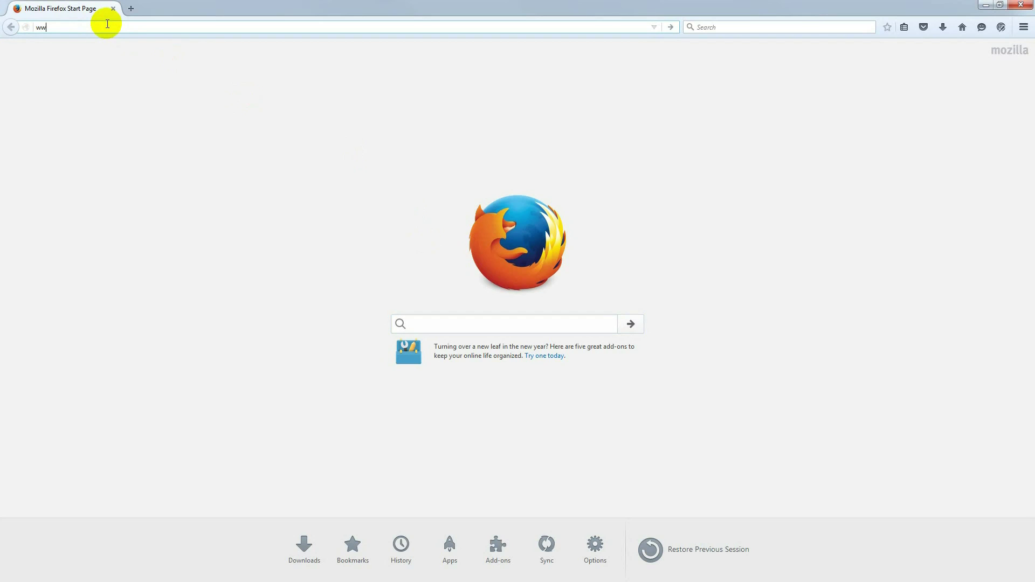
{"action": "type", "text": ".jscut.org/"}
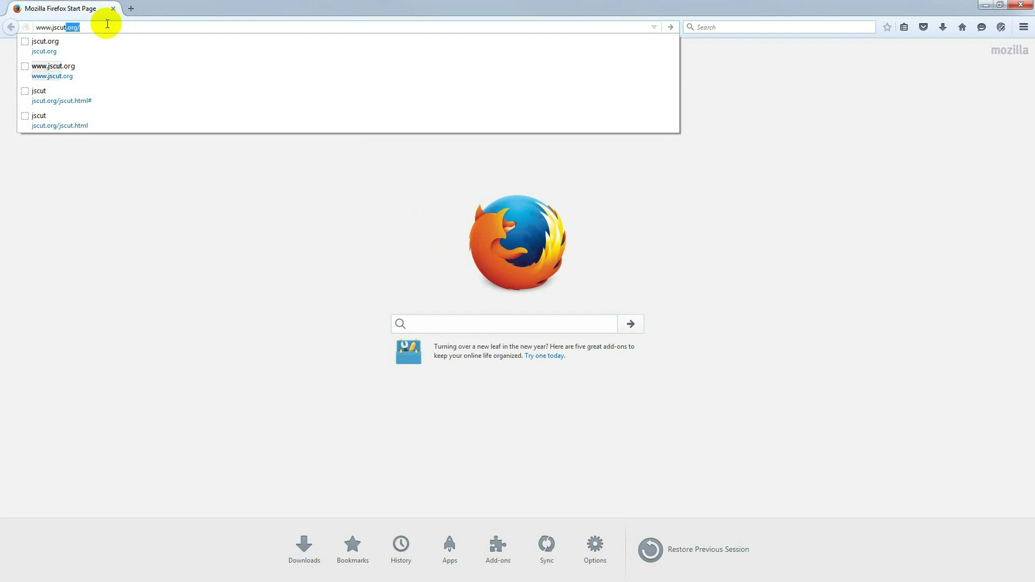
{"action": "left_click", "coordinate": [55, 49]}
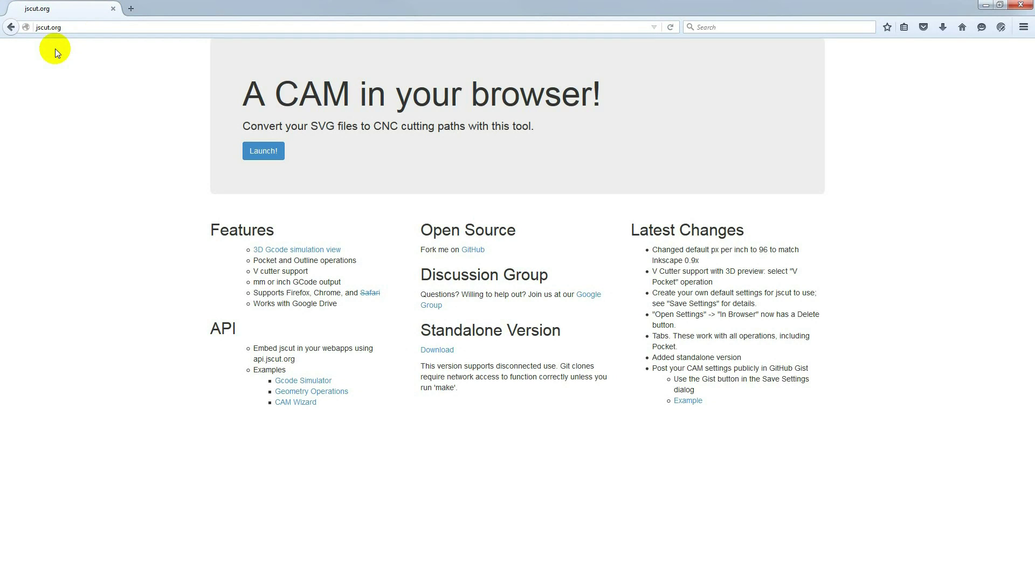
Step: Launch the jscut CAM app and switch all its settings to millimetres
{"action": "left_click", "coordinate": [251, 152]}
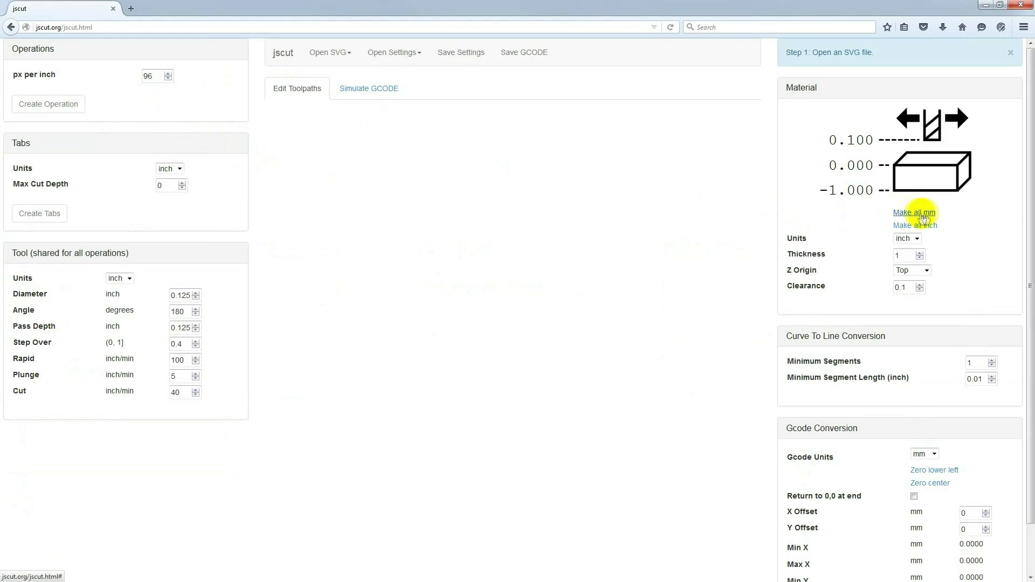
{"action": "left_click", "coordinate": [925, 214]}
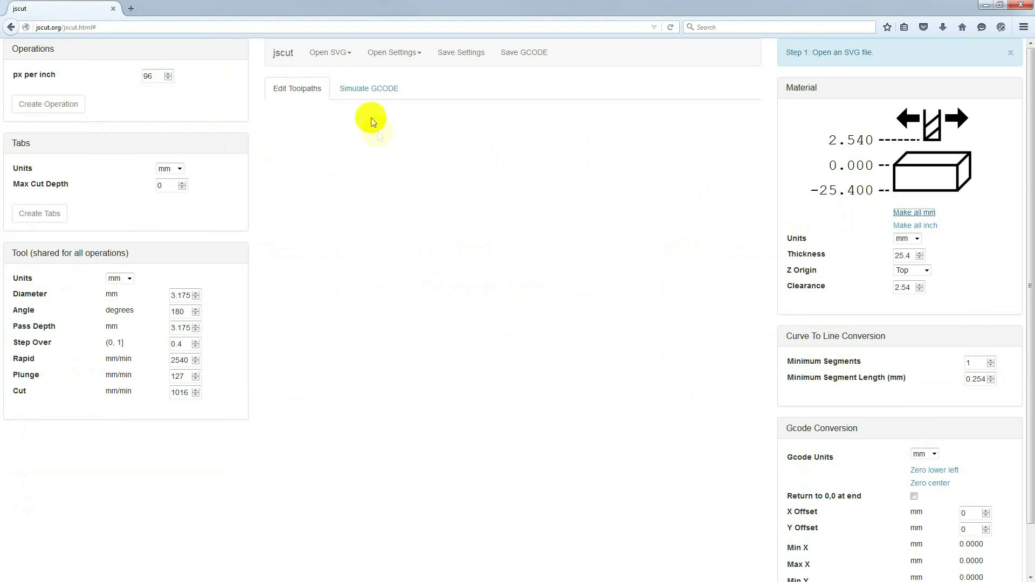
Step: Load Hello World.svg from the local computer into jscut
{"action": "left_click", "coordinate": [335, 52]}
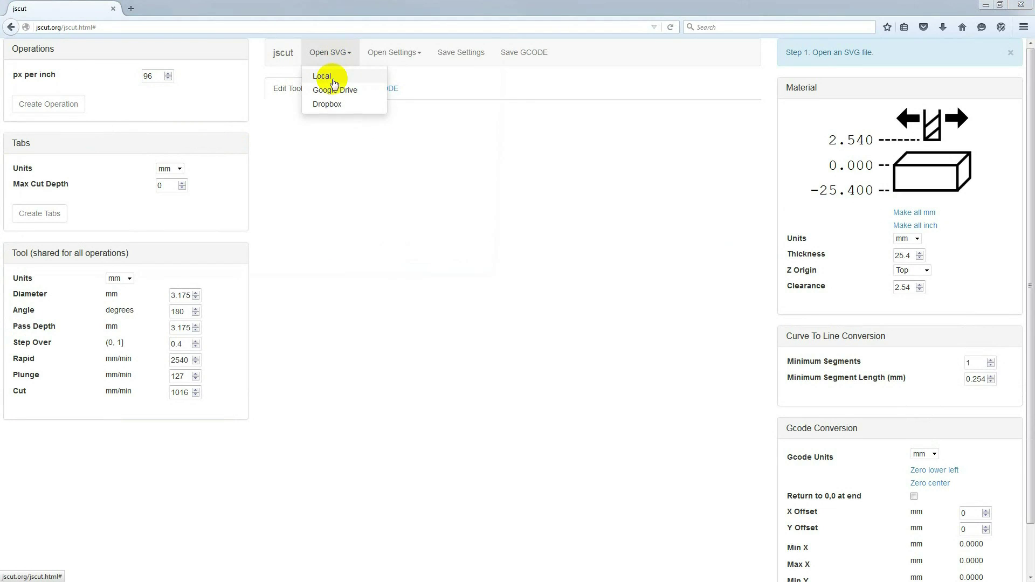
{"action": "left_click", "coordinate": [334, 80]}
{"action": "left_click_drag", "start_coordinate": [509, 81], "coordinate": [505, 154]}
{"action": "left_click", "coordinate": [276, 179]}
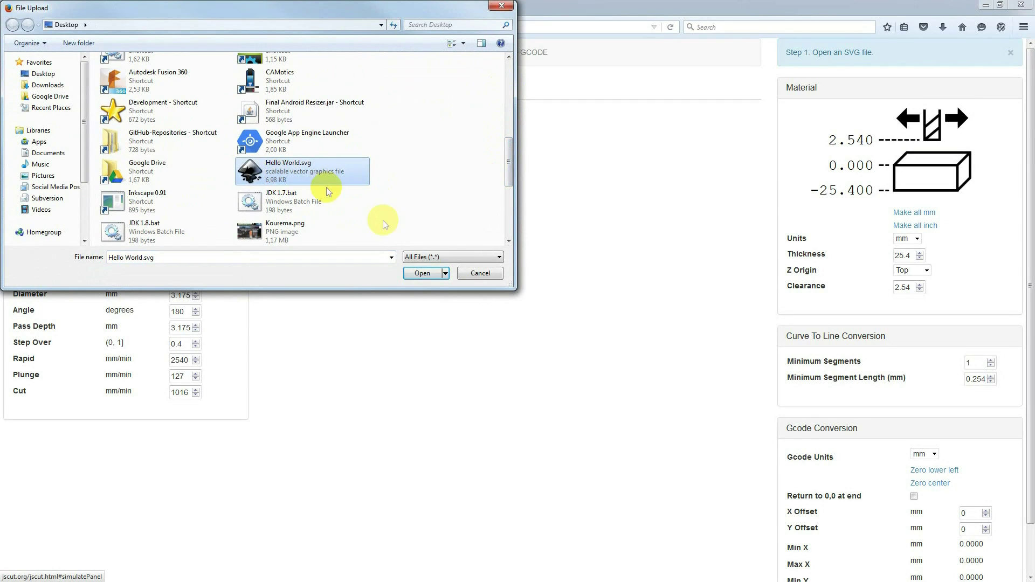
{"action": "left_click", "coordinate": [424, 273]}
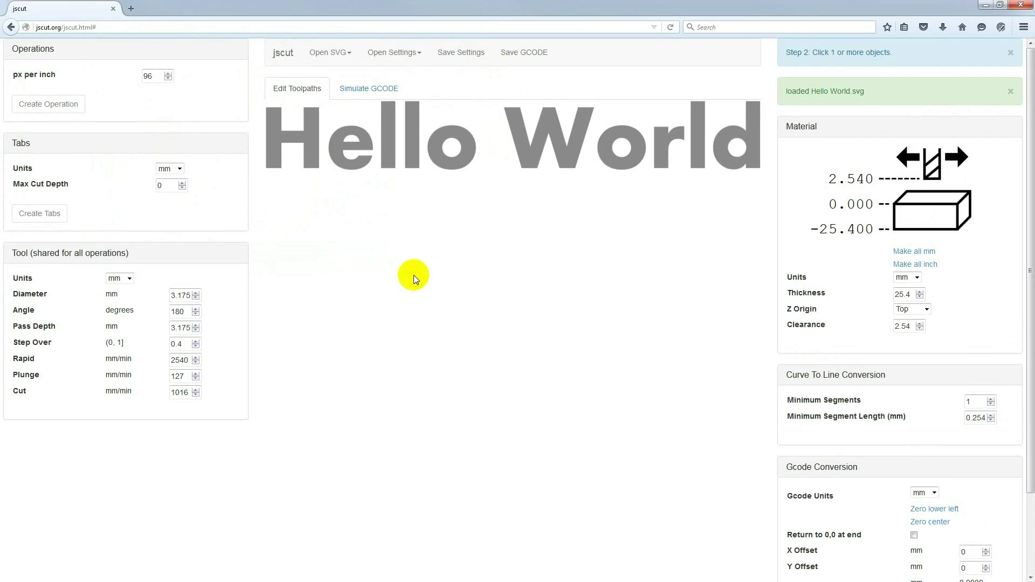
Step: Select every letter of Hello World, from the H through the final d
{"action": "left_click", "coordinate": [313, 143]}
{"action": "left_click", "coordinate": [372, 147]}
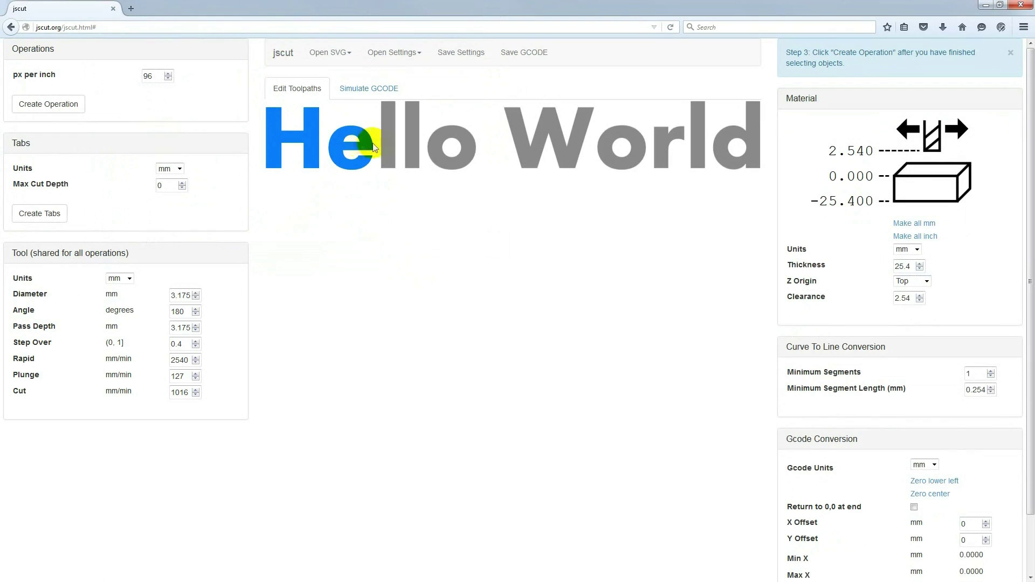
{"action": "left_click", "coordinate": [414, 145]}
{"action": "left_click", "coordinate": [526, 152]}
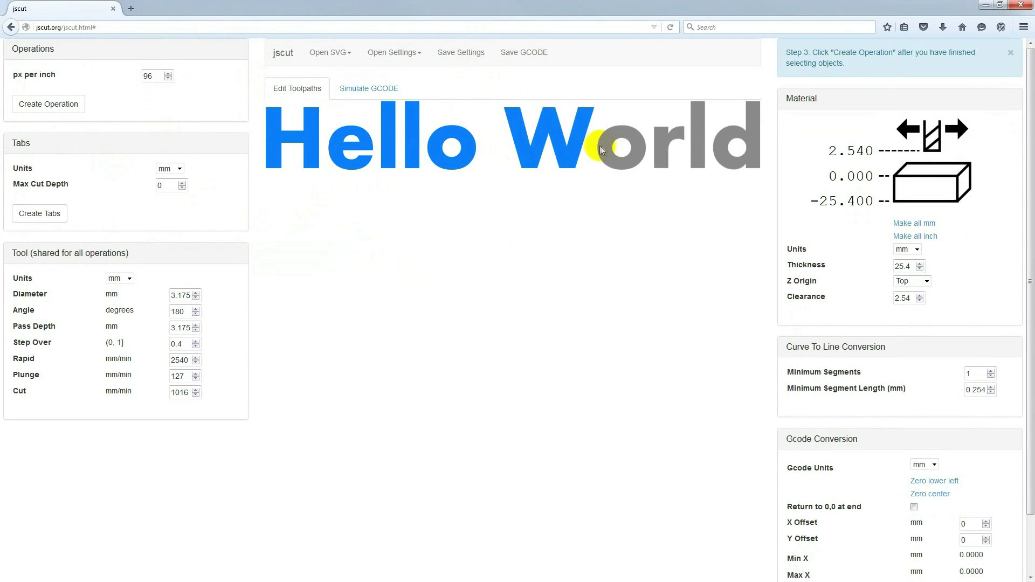
{"action": "left_click", "coordinate": [622, 146]}
{"action": "left_click", "coordinate": [673, 149]}
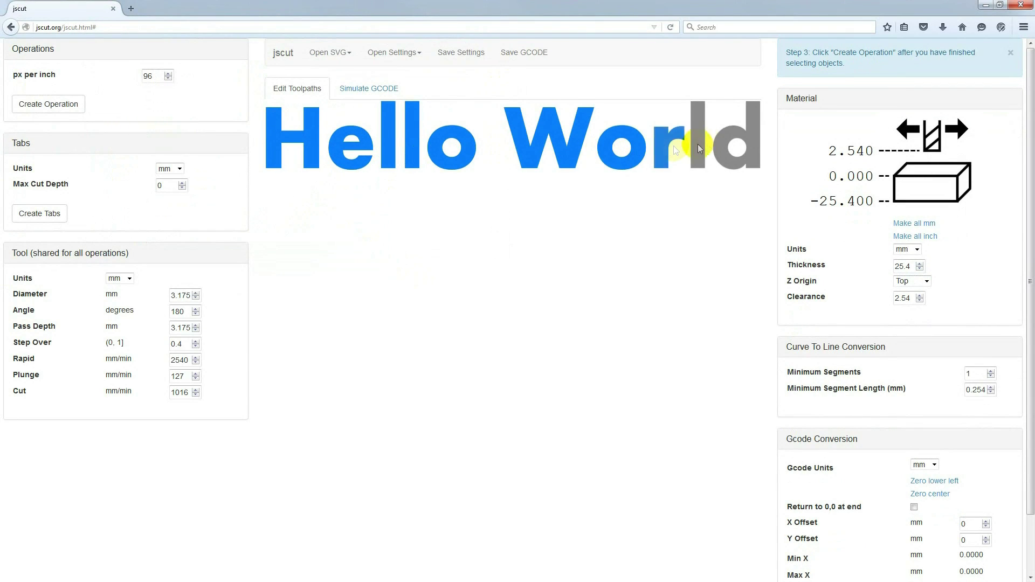
{"action": "left_click", "coordinate": [727, 148]}
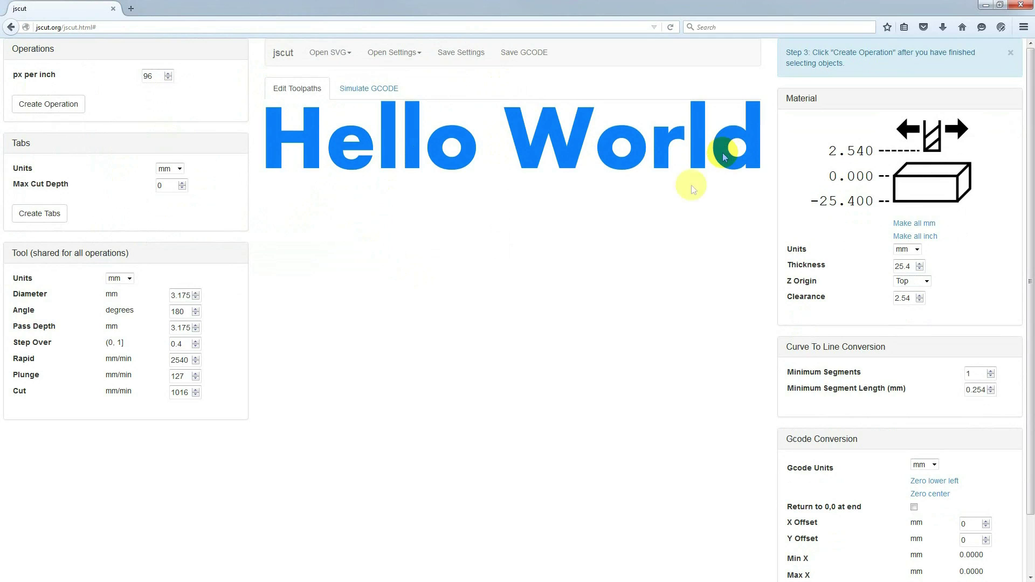
Step: Create a pocket operation from the letters with 2 mm depth and generate its toolpath
{"action": "left_click", "coordinate": [69, 110]}
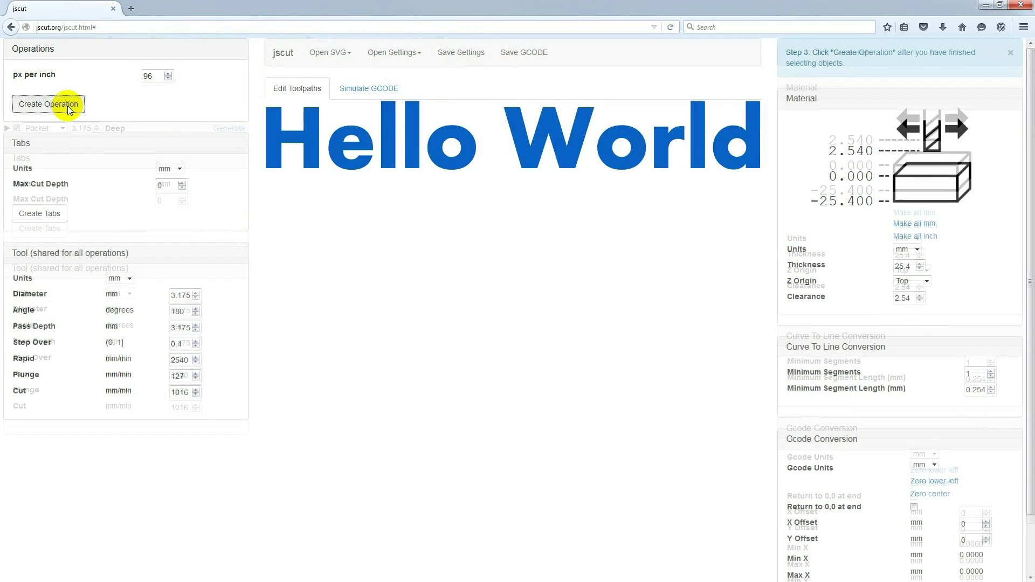
{"action": "double_click", "coordinate": [88, 128]}
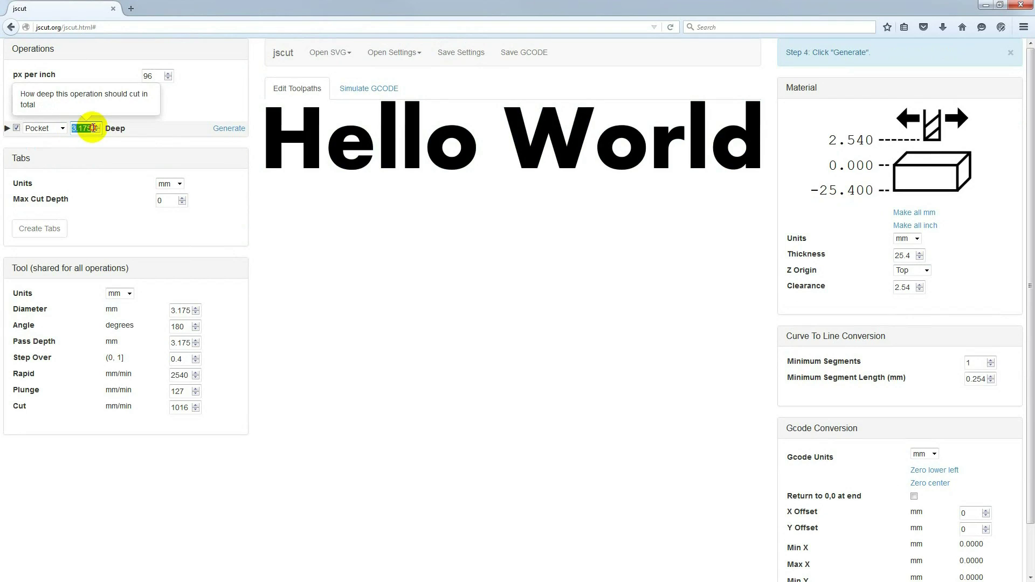
{"action": "type", "text": "2"}
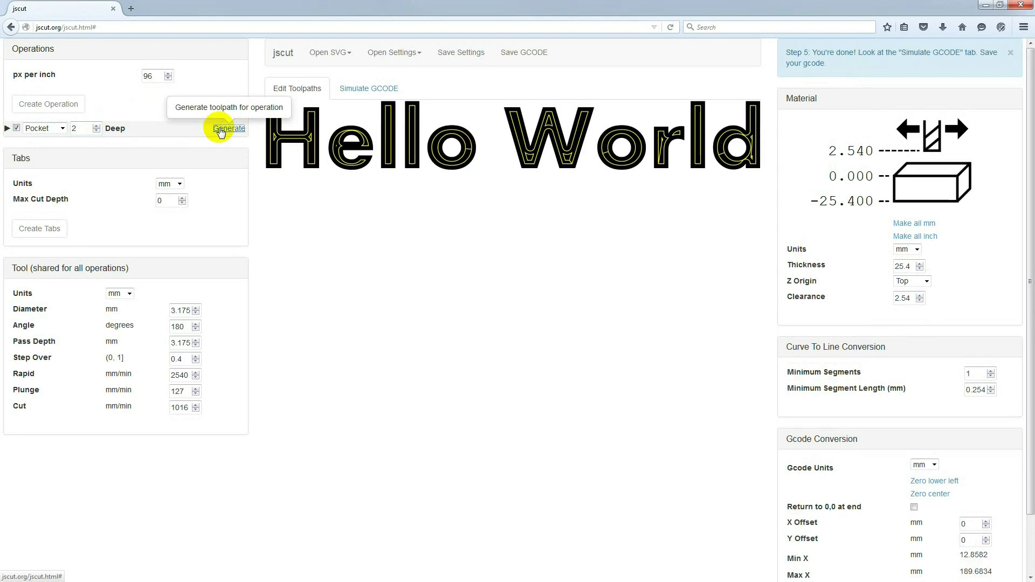
{"action": "left_click", "coordinate": [391, 90]}
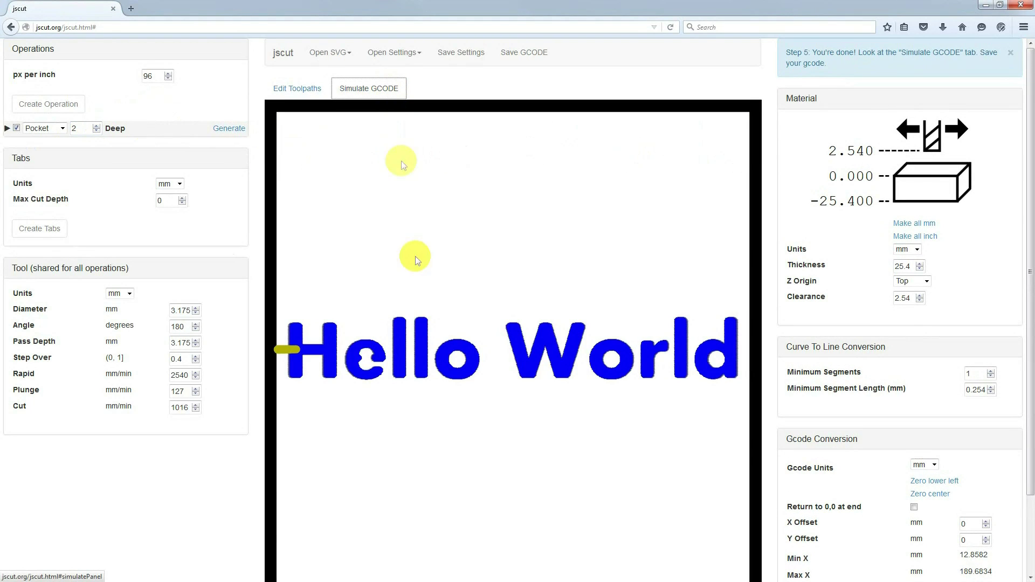
Step: Enter tool diameter 1, pass depth 0.2, rapid 1200, plunge 600 and cut 800
{"action": "mouse_move", "coordinate": [405, 335]}
{"action": "left_mouse_down"}
{"action": "mouse_move", "coordinate": [446, 342]}
{"action": "mouse_move", "coordinate": [398, 331]}
{"action": "mouse_move", "coordinate": [451, 347]}
{"action": "mouse_move", "coordinate": [370, 351]}
{"action": "left_mouse_up"}
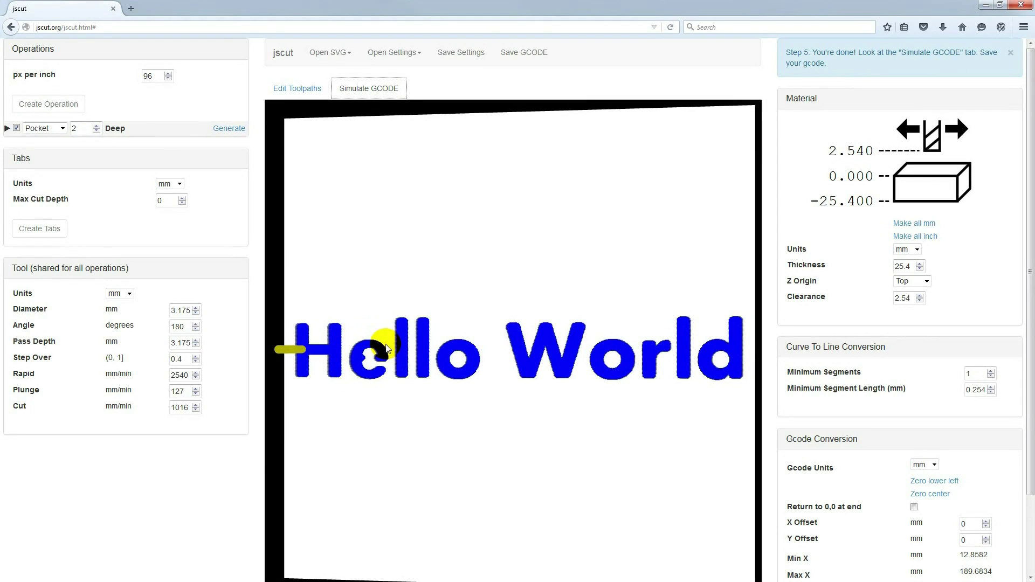
{"action": "double_click", "coordinate": [189, 311]}
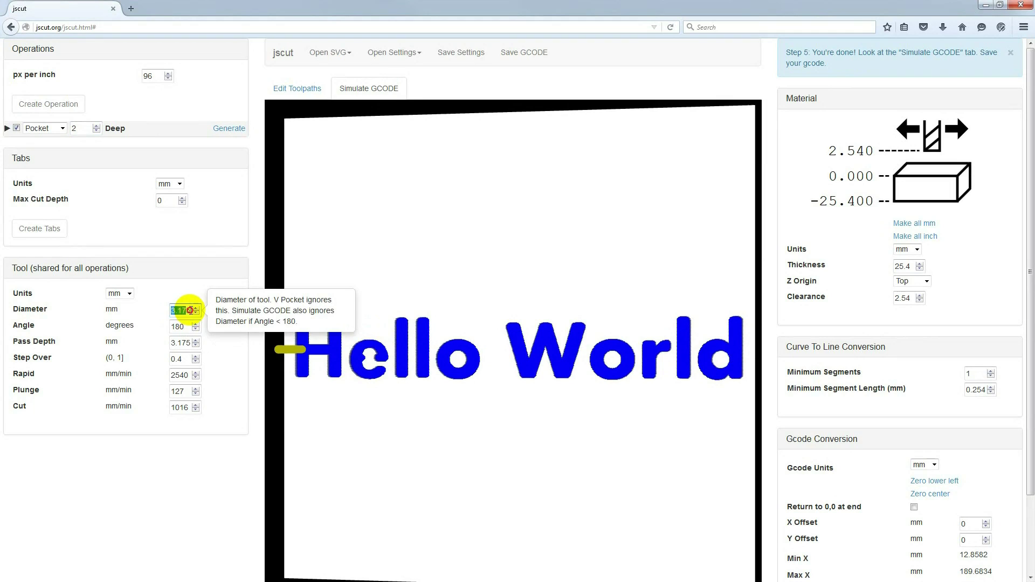
{"action": "type", "text": "1"}
{"action": "double_click", "coordinate": [189, 343]}
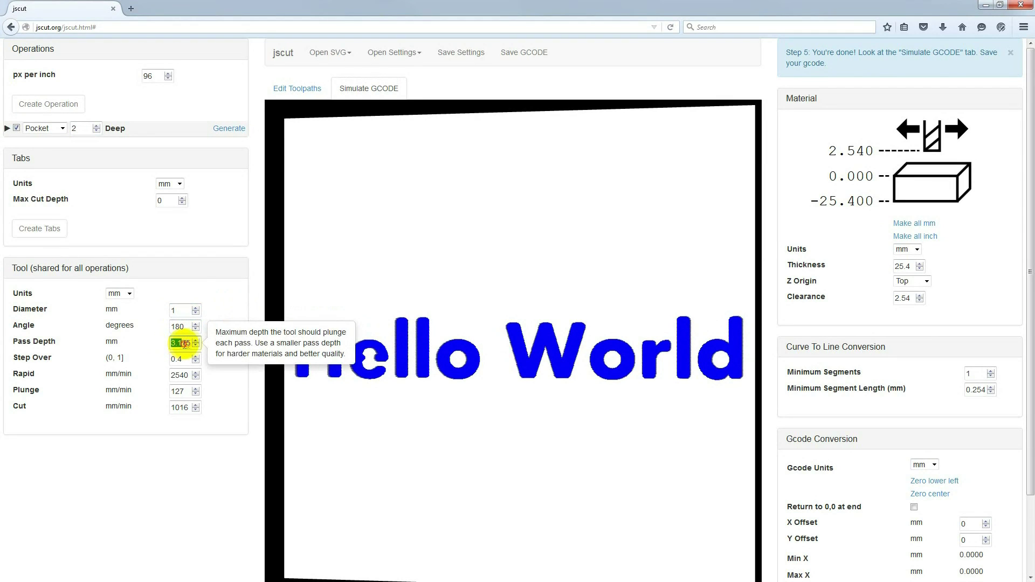
{"action": "type", "text": "0.2"}
{"action": "left_click", "coordinate": [188, 375]}
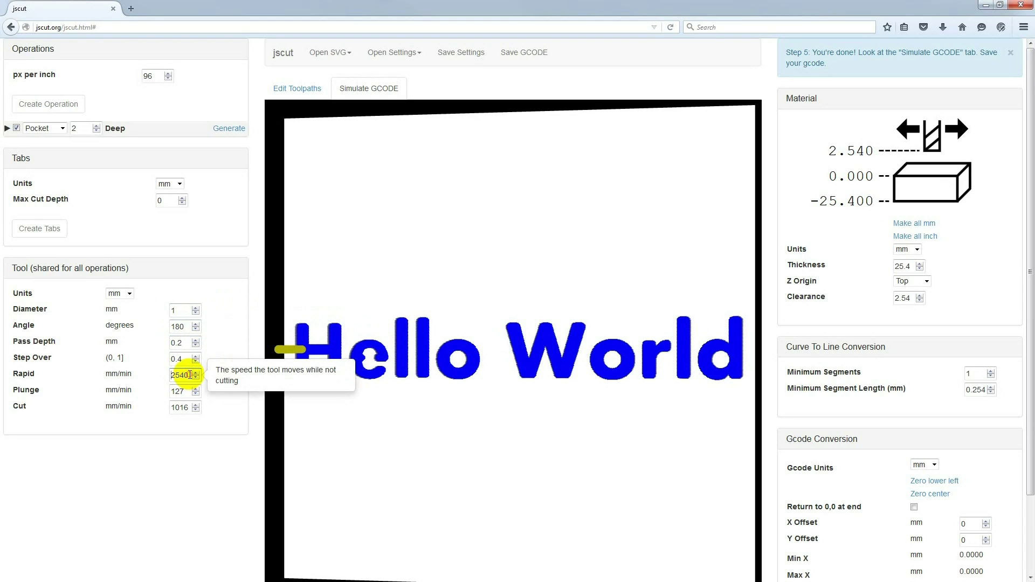
{"action": "type", "text": "1200"}
{"action": "double_click", "coordinate": [171, 392]}
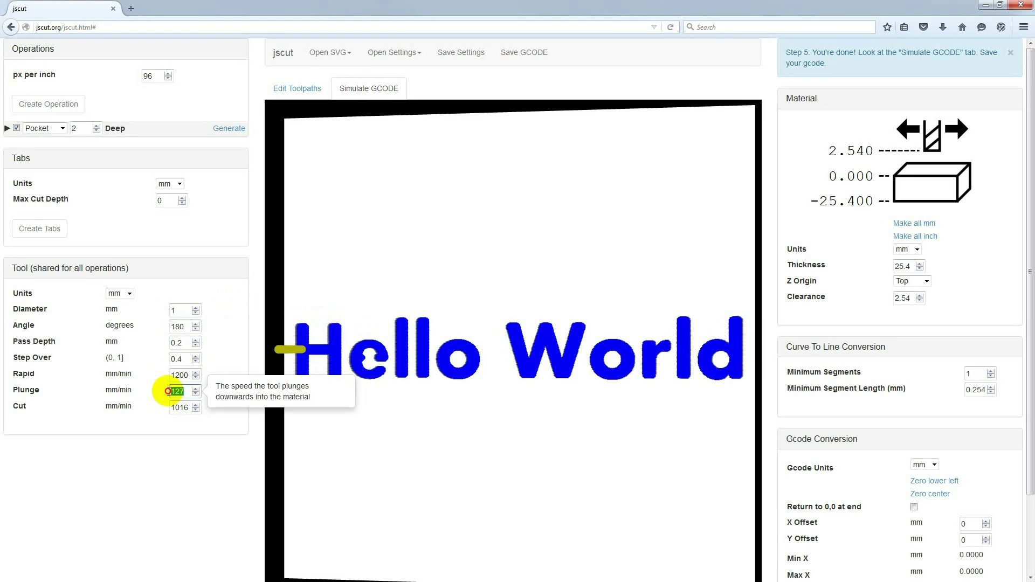
{"action": "type", "text": "600"}
{"action": "left_click", "coordinate": [173, 408]}
{"action": "left_click_drag", "start_coordinate": [173, 408], "coordinate": [187, 408]}
{"action": "type", "text": "800"}
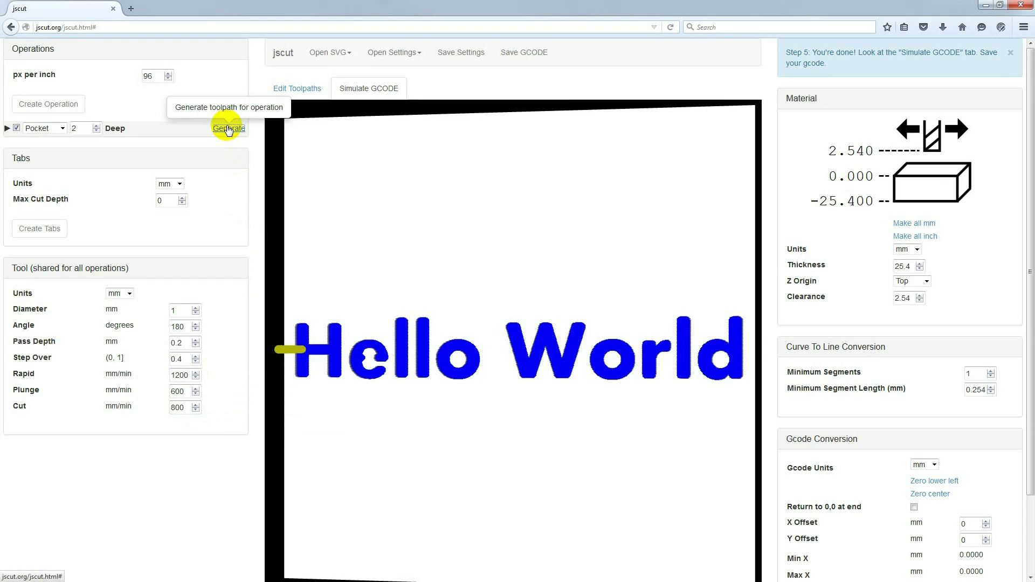
Step: Regenerate the Pocket toolpath, tick 'Return to 0,0 at end', and apply 'Zero lower left'
{"action": "left_click", "coordinate": [230, 130]}
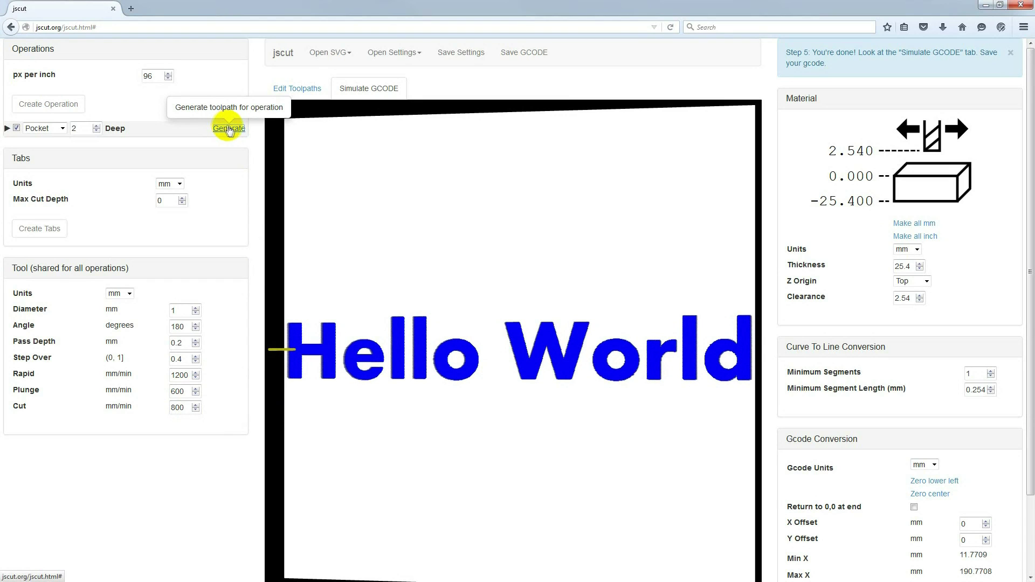
{"action": "left_click_drag", "start_coordinate": [356, 354], "coordinate": [354, 363]}
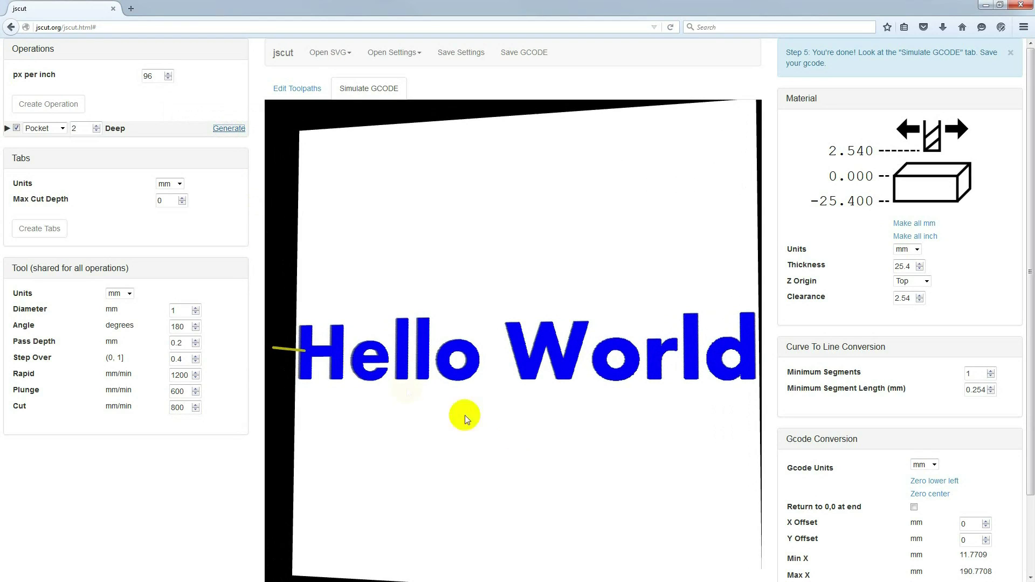
{"action": "left_click", "coordinate": [914, 509]}
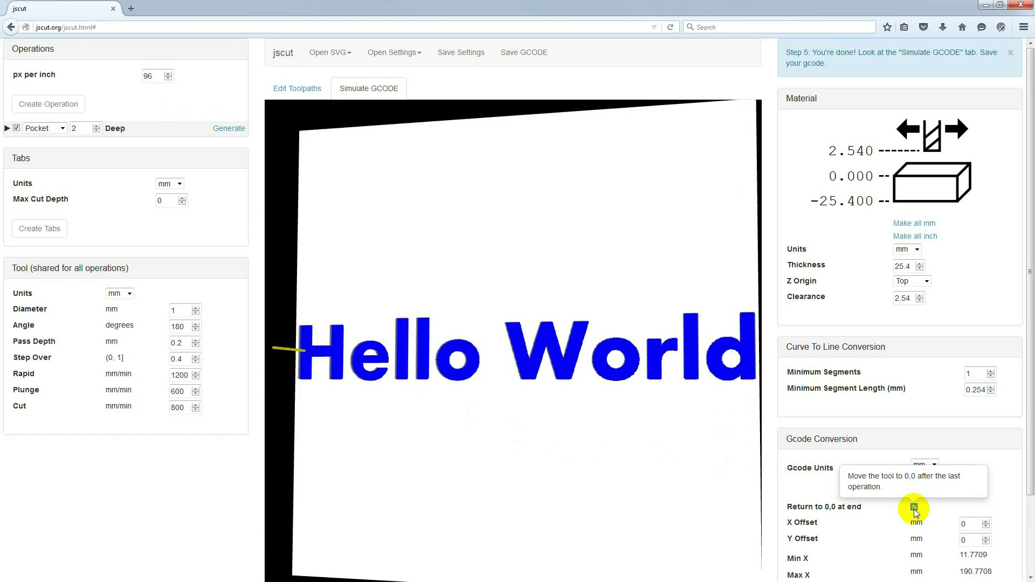
{"action": "mouse_move", "coordinate": [934, 480]}
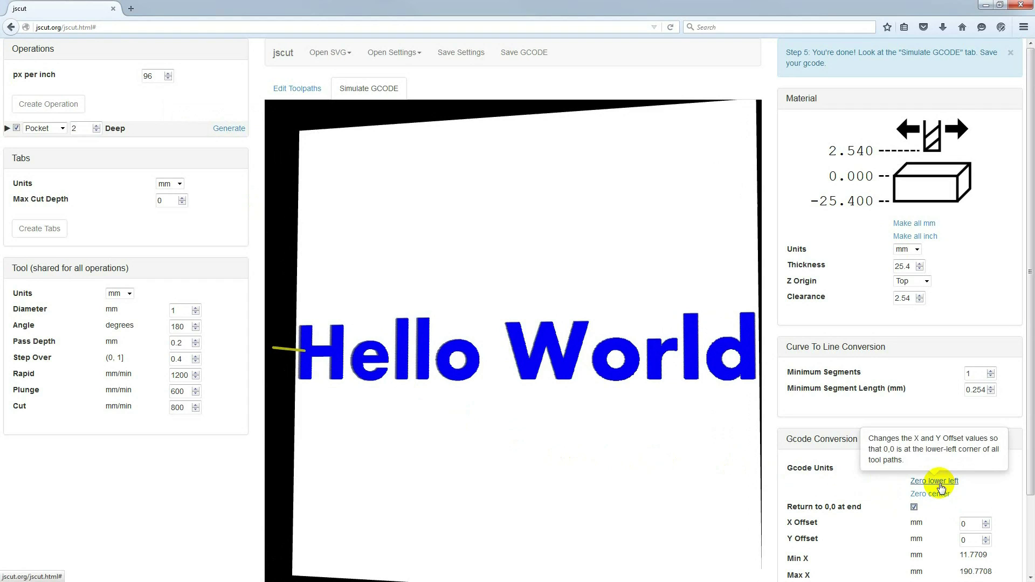
{"action": "left_click", "coordinate": [940, 483]}
{"action": "left_click_drag", "start_coordinate": [303, 377], "coordinate": [294, 386]}
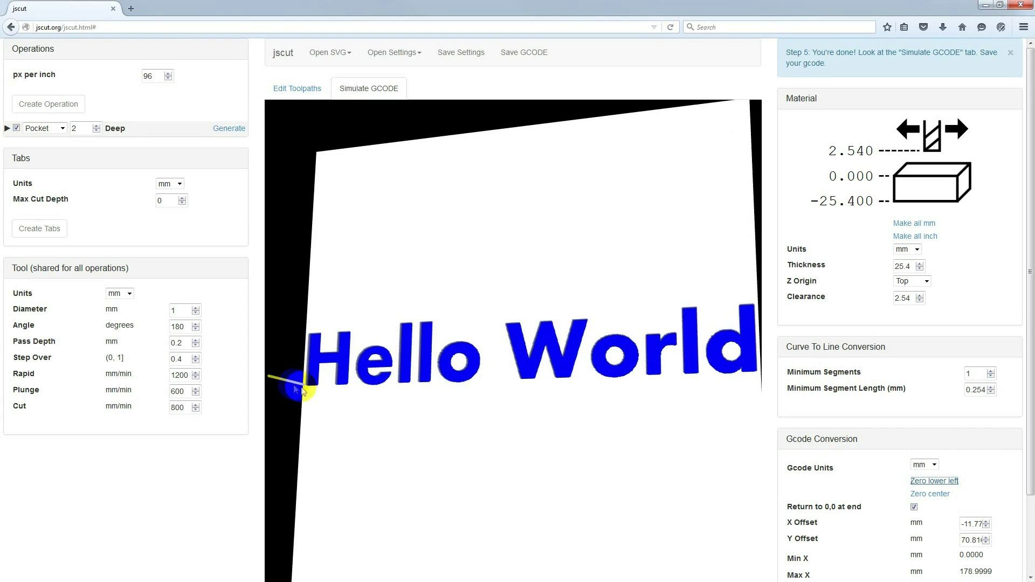
{"action": "left_click_drag", "start_coordinate": [301, 389], "coordinate": [327, 389]}
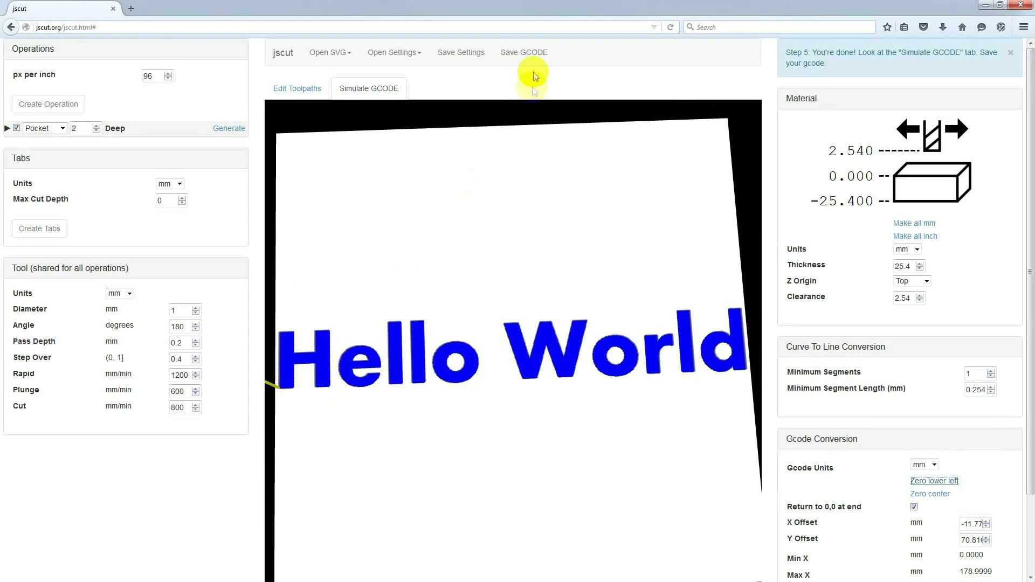
Step: Save the G-code as local file 'Hello World.gcode' and confirm the Firefox download
{"action": "left_click", "coordinate": [526, 53]}
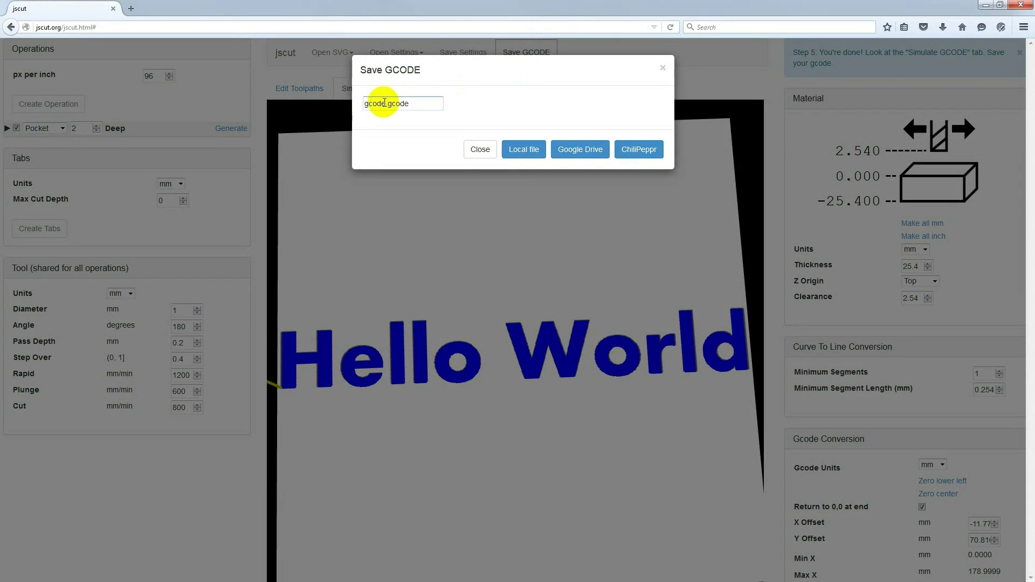
{"action": "left_click_drag", "start_coordinate": [385, 104], "coordinate": [354, 104]}
{"action": "type", "text": "Hello "}
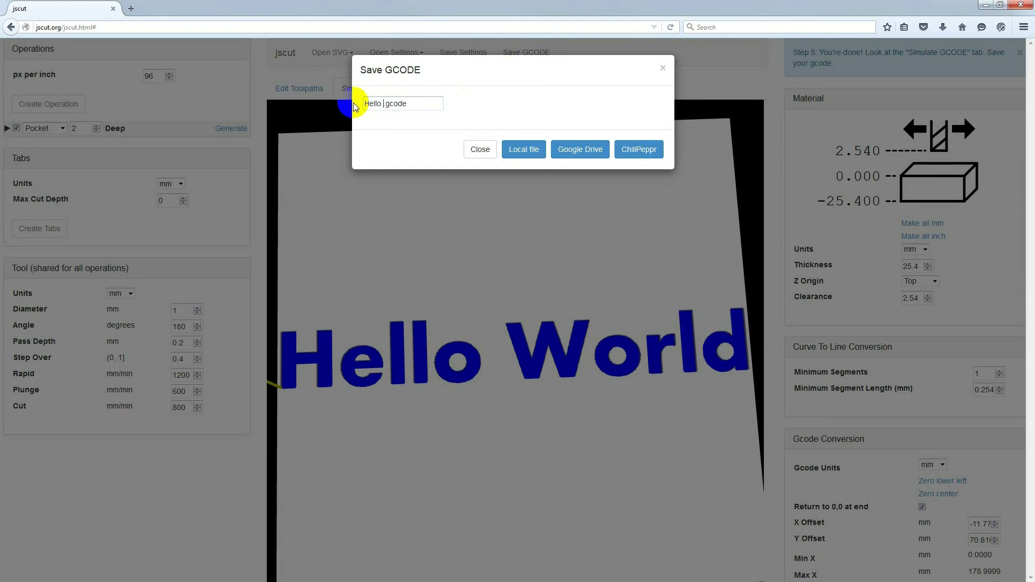
{"action": "type", "text": "World"}
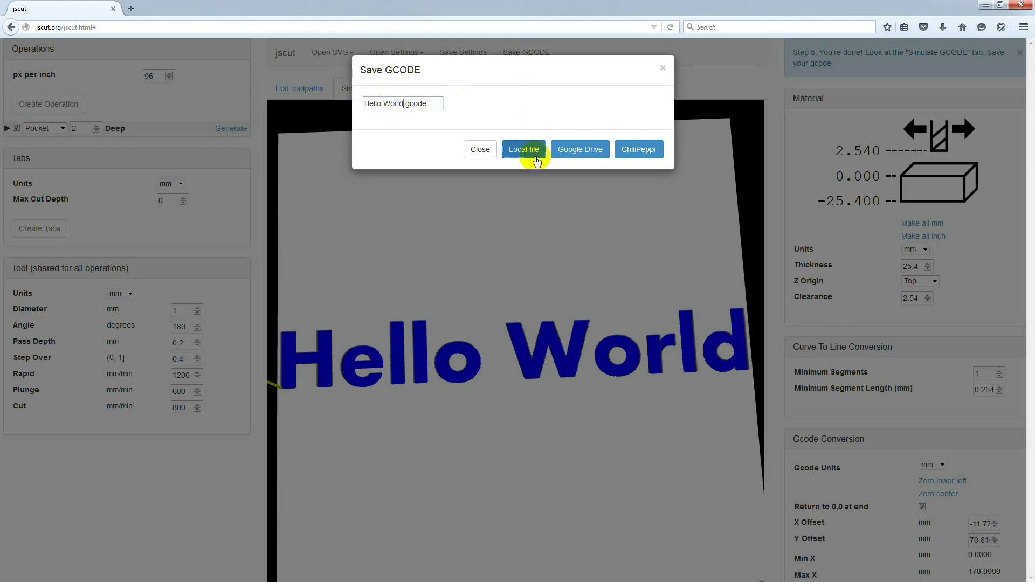
{"action": "left_click", "coordinate": [527, 153]}
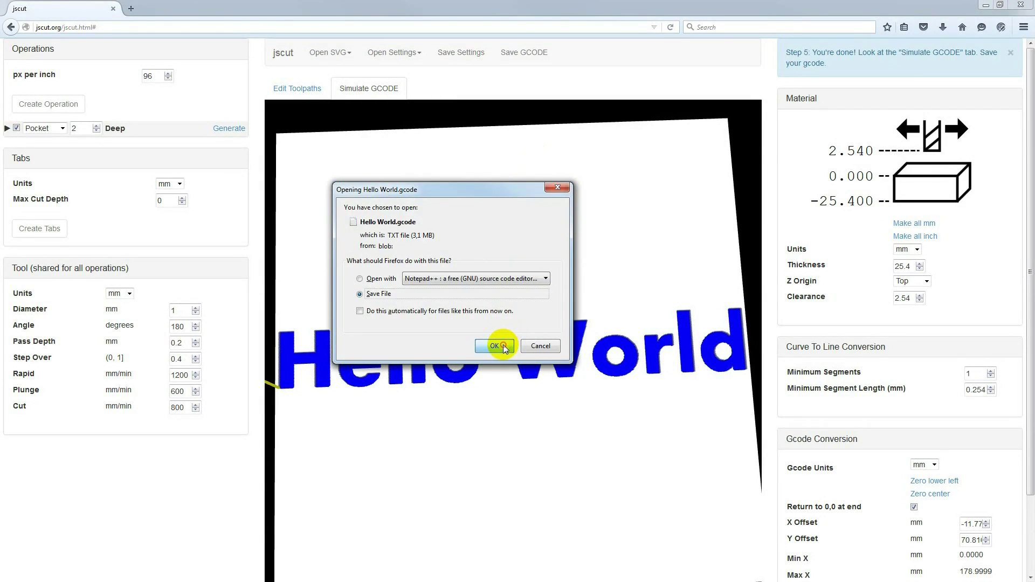
{"action": "left_click", "coordinate": [495, 344]}
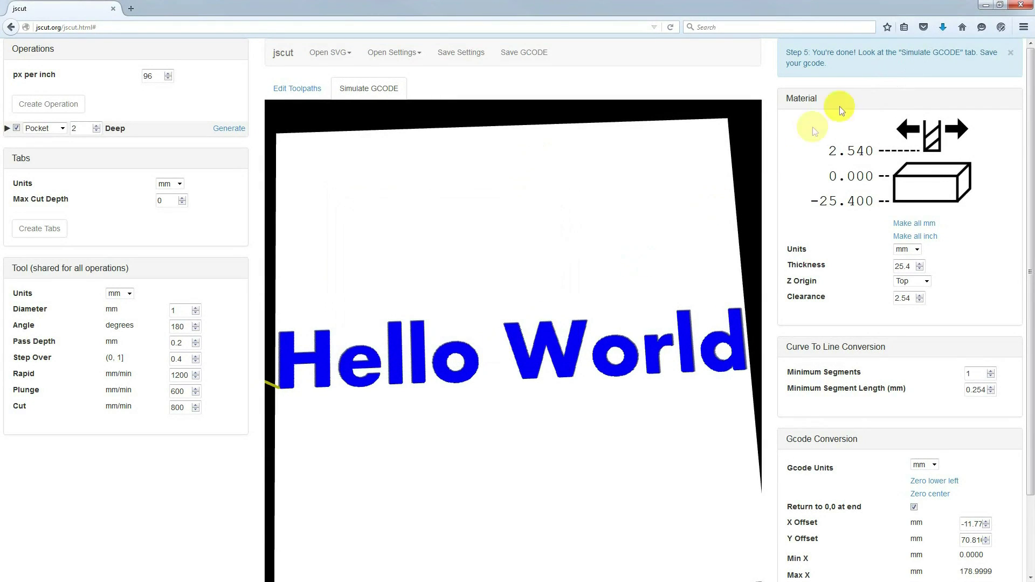
{"action": "left_click", "coordinate": [942, 27]}
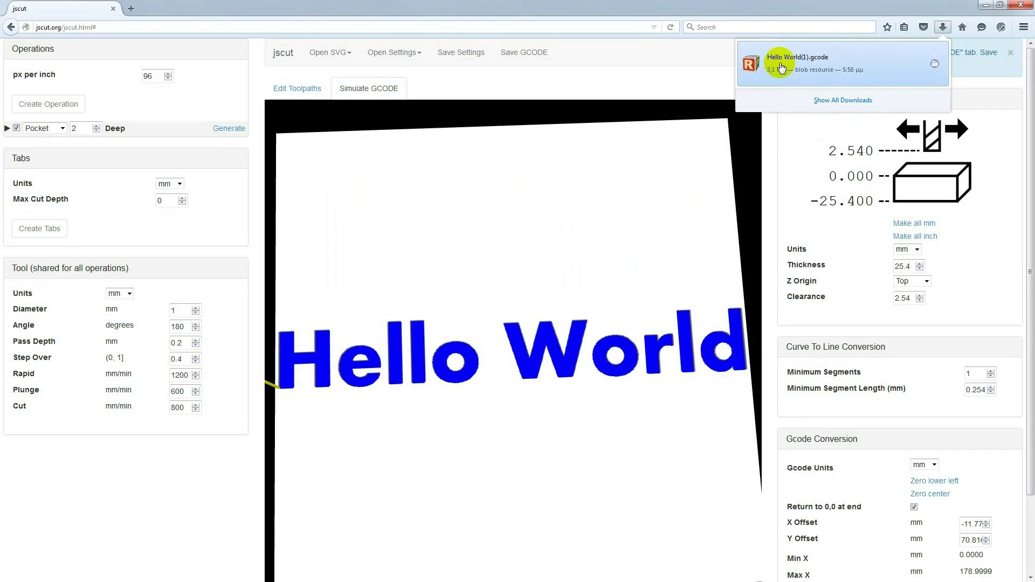
{"action": "left_click", "coordinate": [797, 148]}
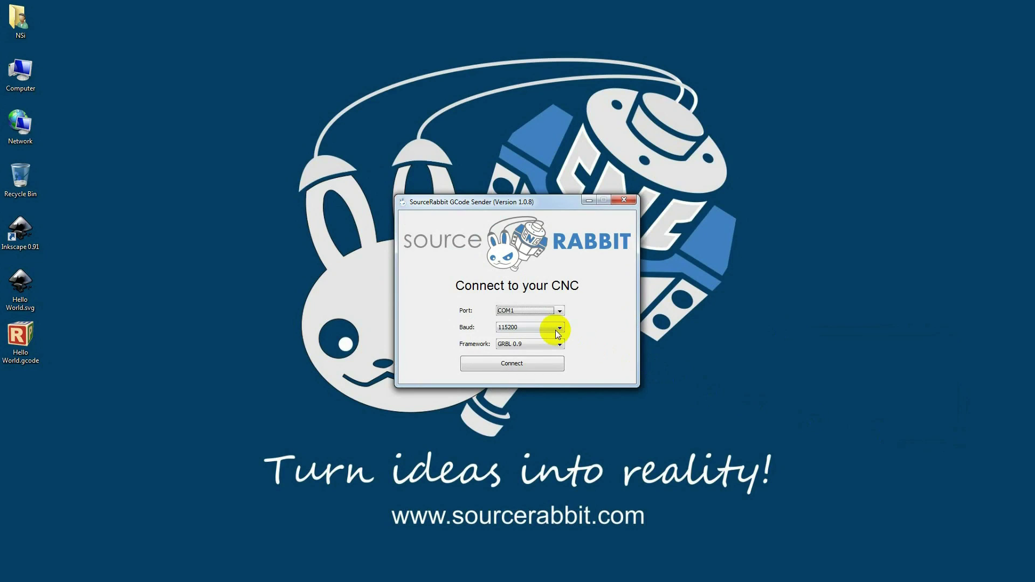
Step: Connect to the CNC on port COM17 at 115200 baud with GRBL 0.9
{"action": "left_click", "coordinate": [521, 312]}
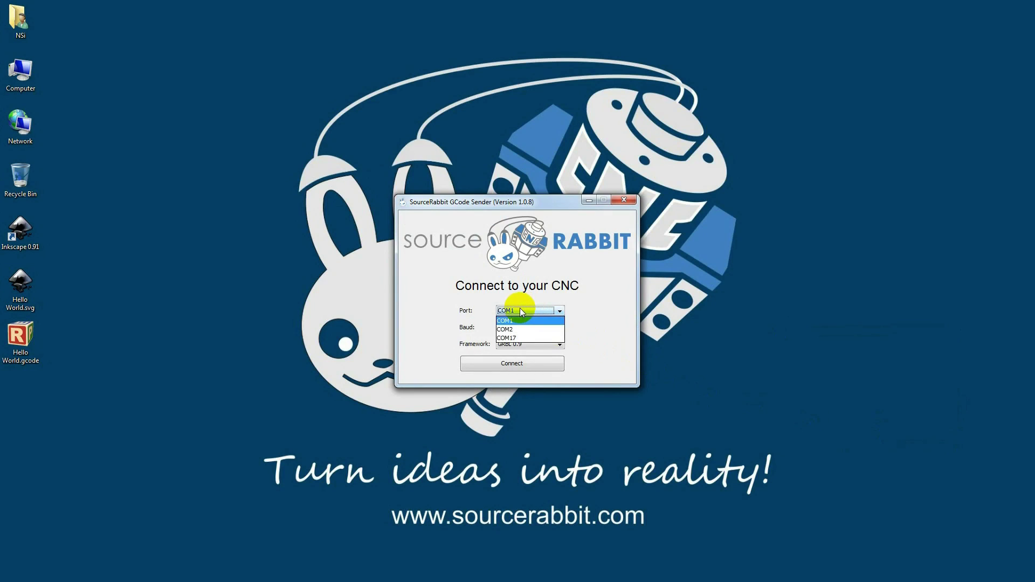
{"action": "left_click", "coordinate": [515, 341]}
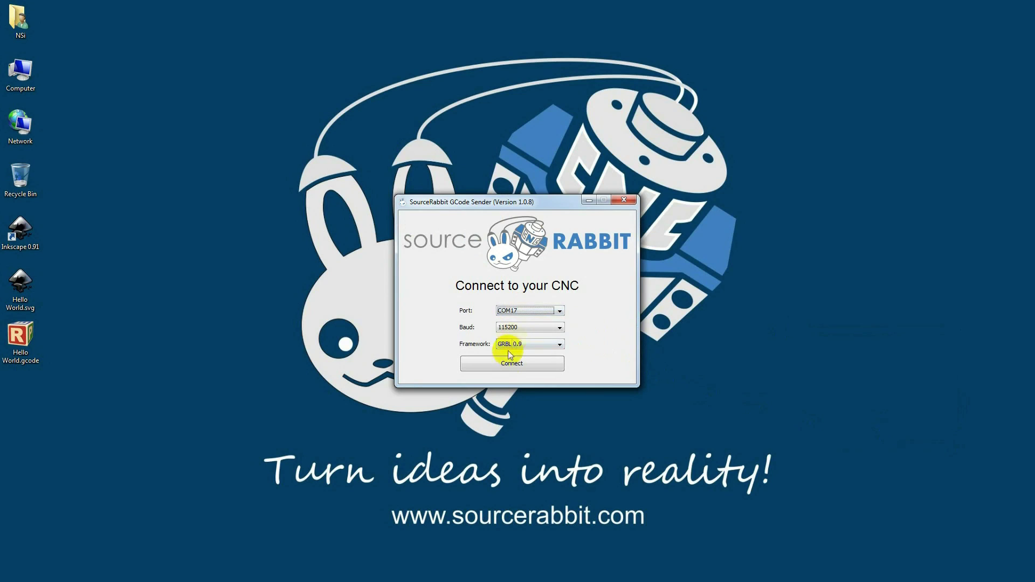
{"action": "left_click", "coordinate": [507, 368]}
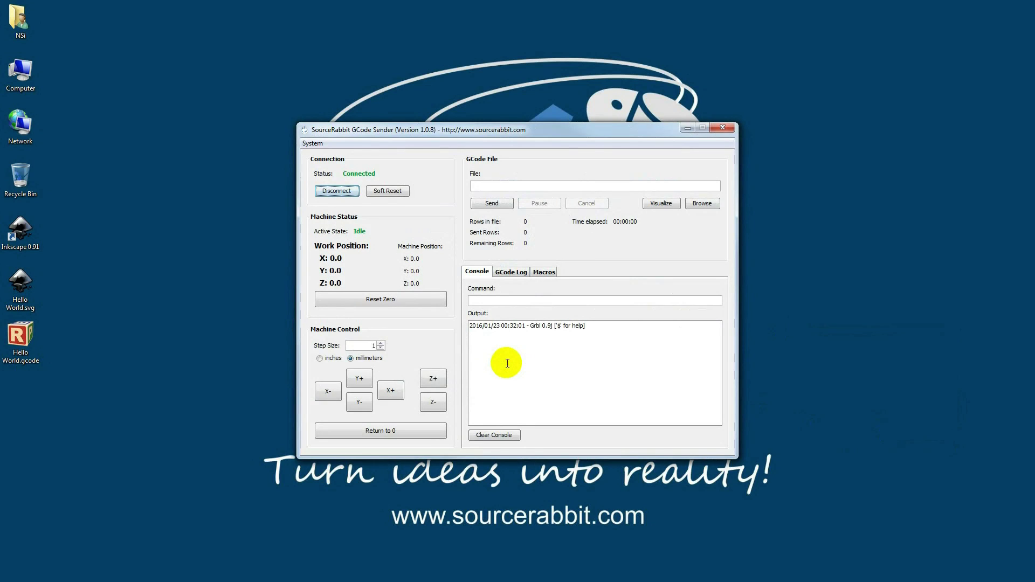
Step: Load Hello World.gcode from the Desktop and preview its toolpath
{"action": "left_click", "coordinate": [699, 209]}
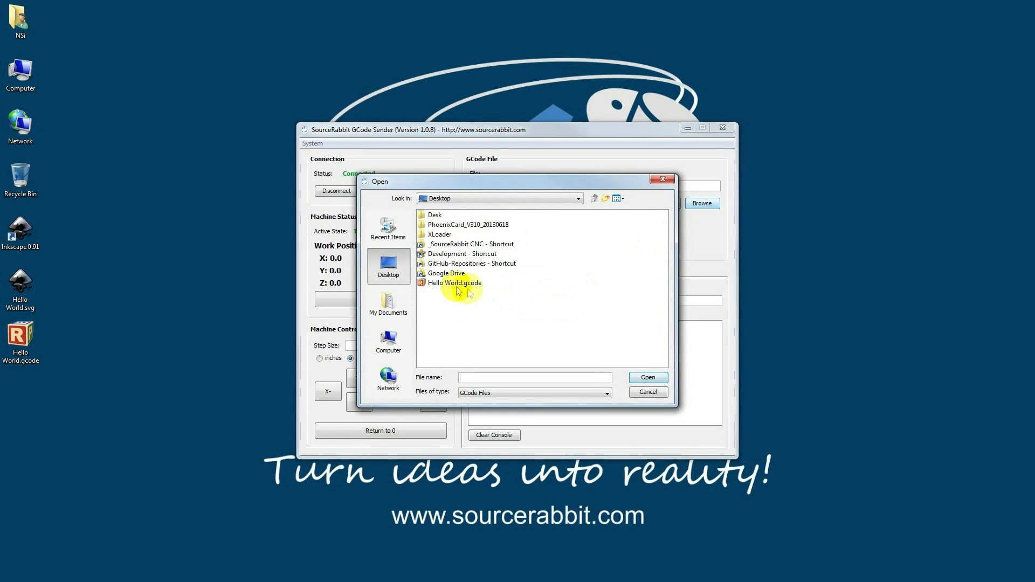
{"action": "left_click", "coordinate": [443, 283]}
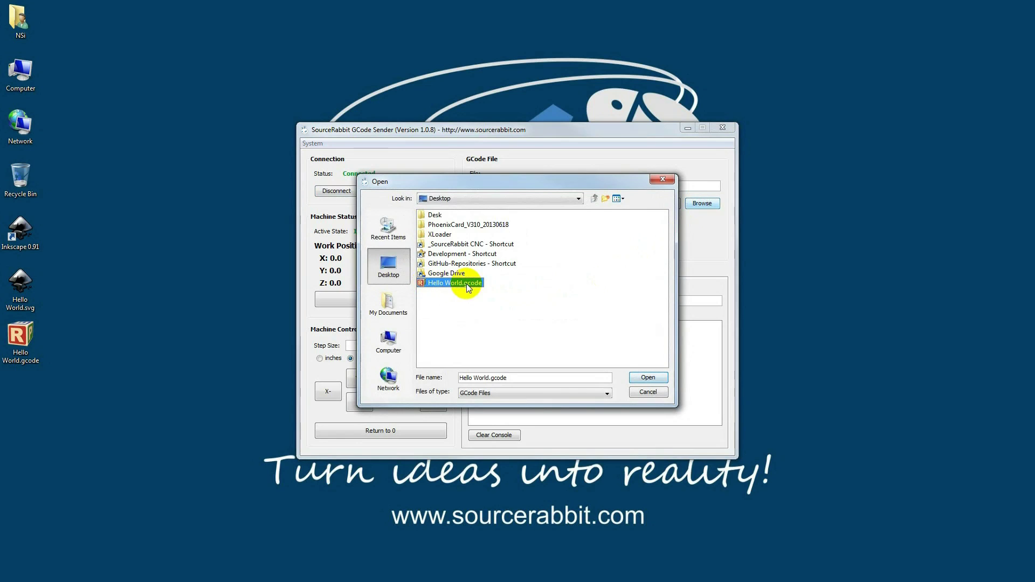
{"action": "left_click", "coordinate": [644, 379]}
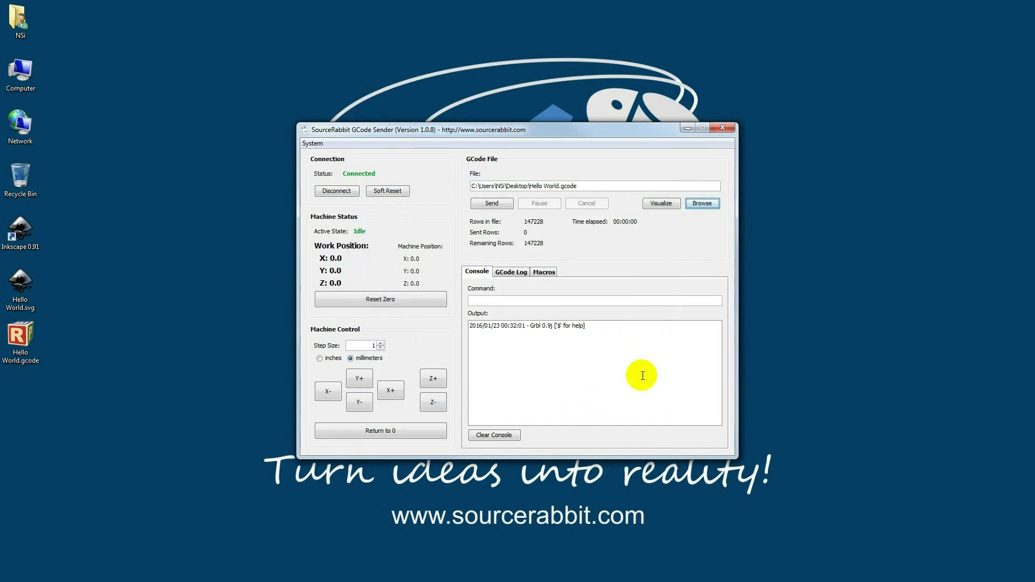
{"action": "left_click", "coordinate": [658, 203]}
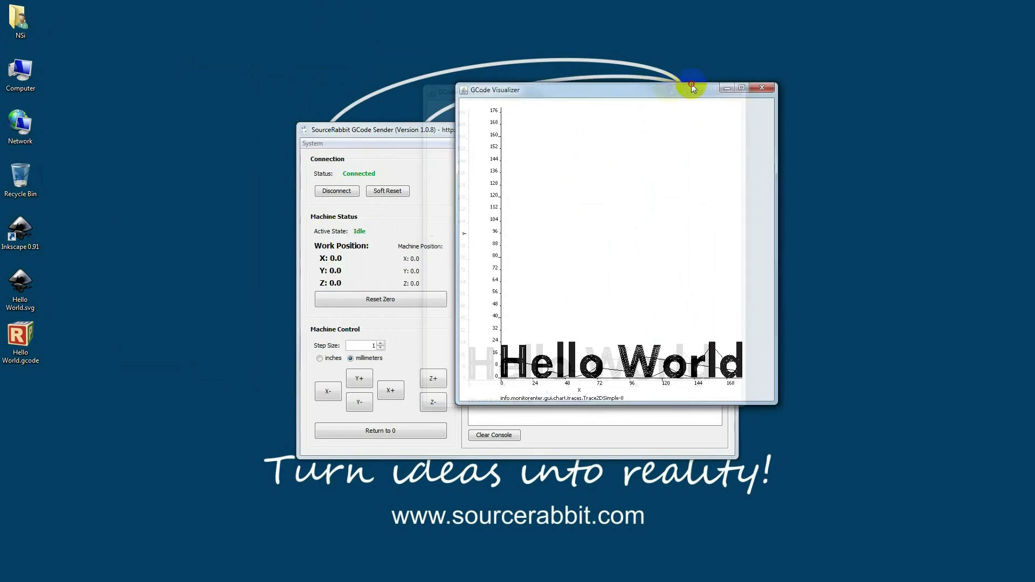
{"action": "left_click_drag", "start_coordinate": [212, 9], "coordinate": [714, 82]}
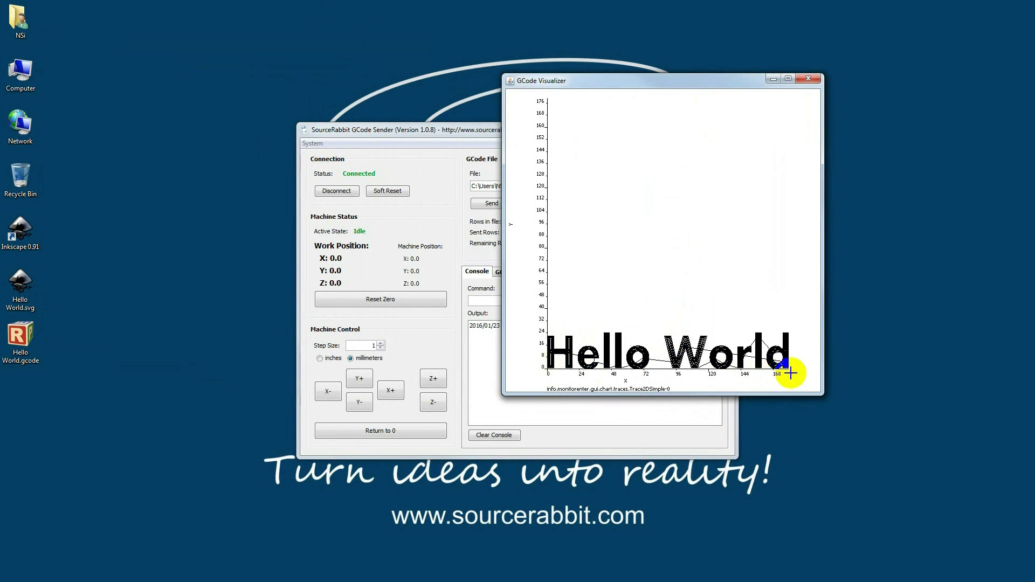
{"action": "left_click", "coordinate": [811, 79]}
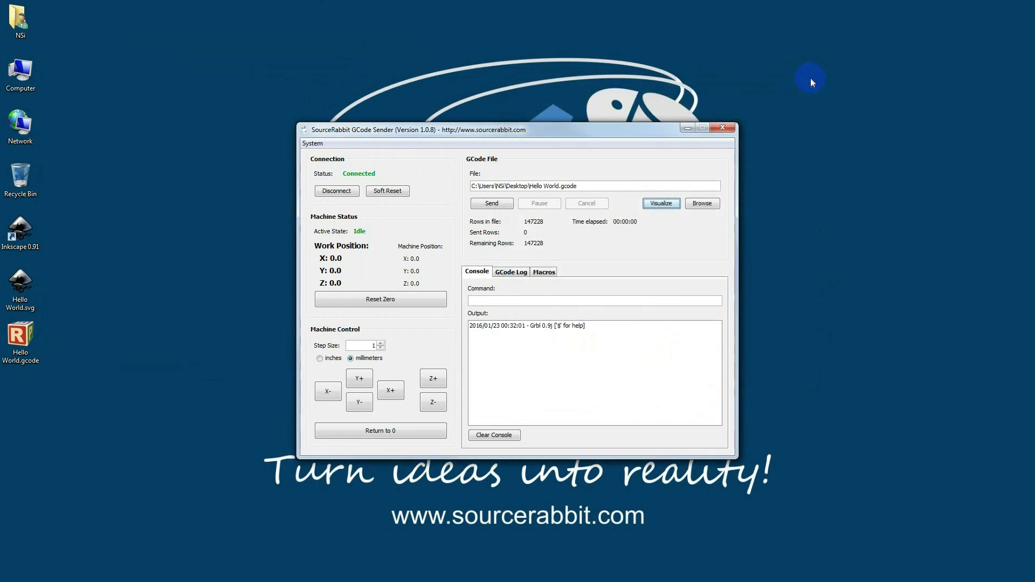
Step: Send the loaded Hello World G-code to the machine to start the job
{"action": "left_click", "coordinate": [491, 204]}
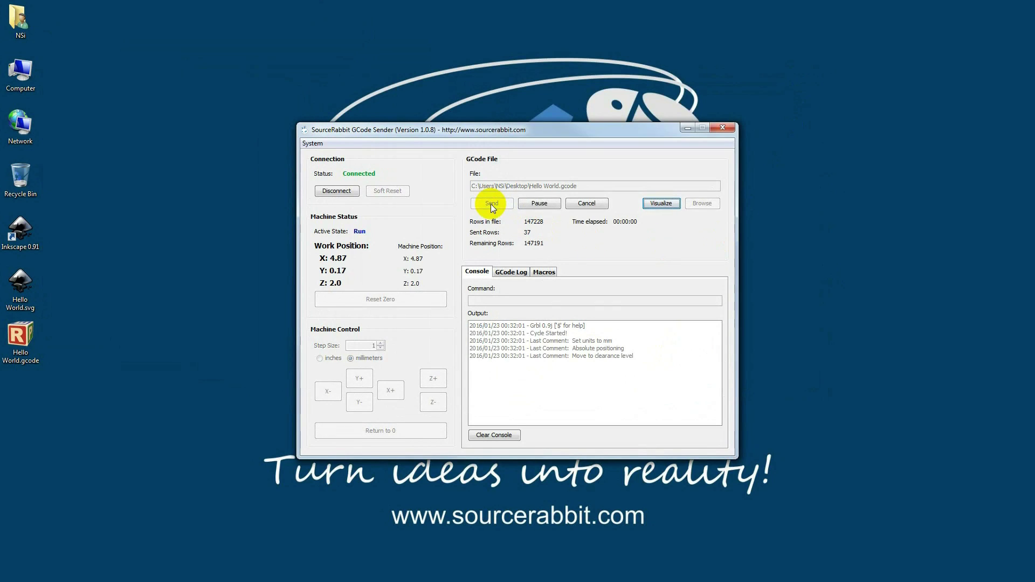